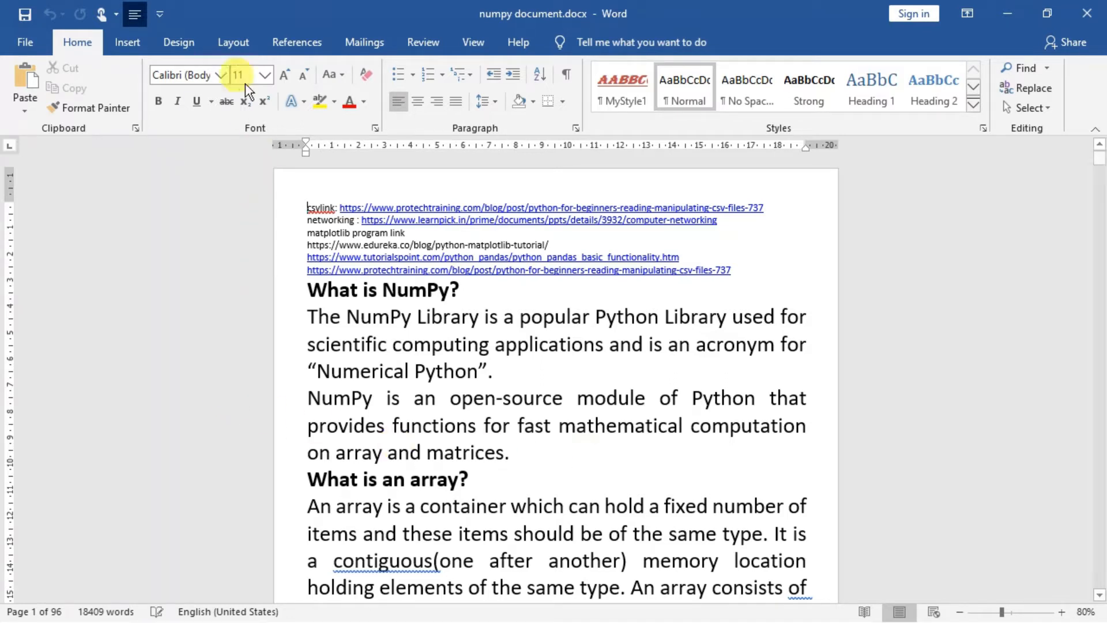
Set the page orientation of the document to landscape
{"action": "left_click", "coordinate": [243, 45]}
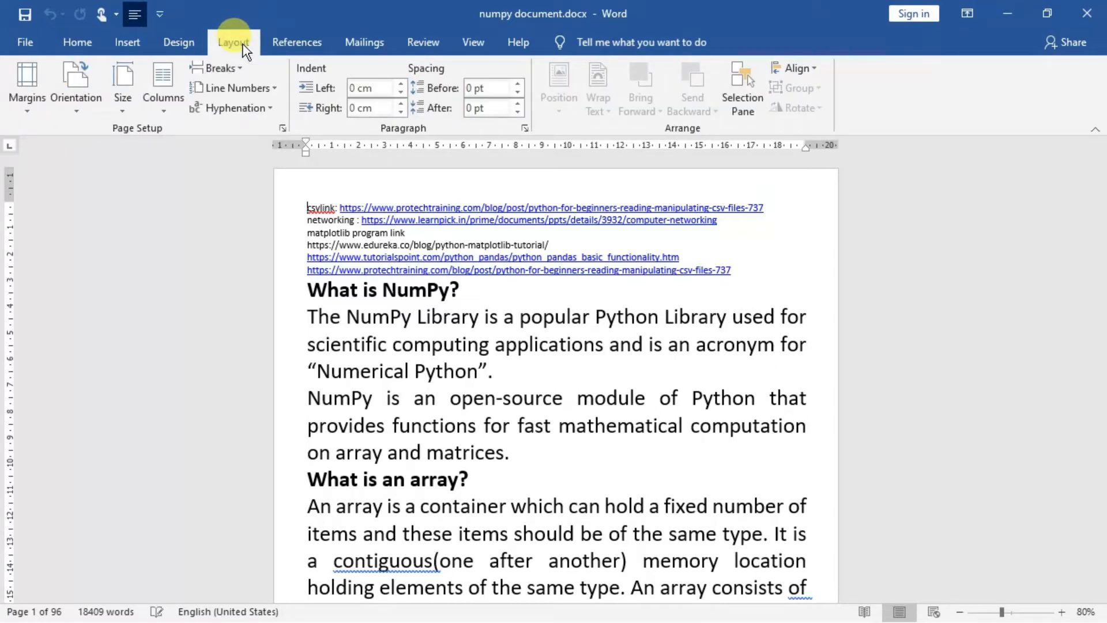
{"action": "left_click", "coordinate": [79, 106]}
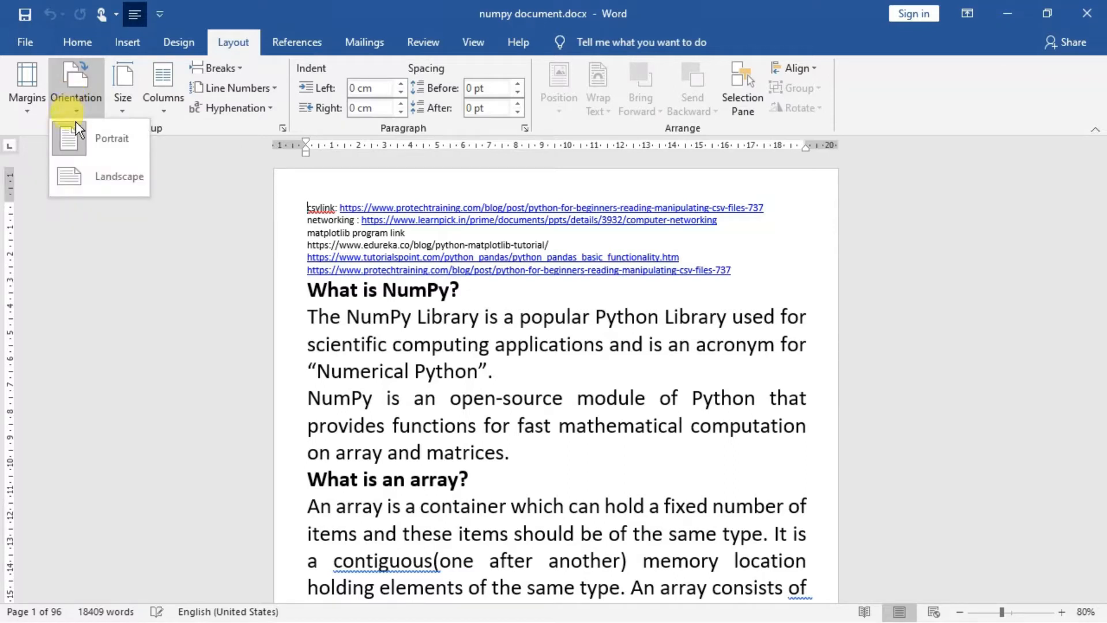
{"action": "left_click", "coordinate": [73, 176]}
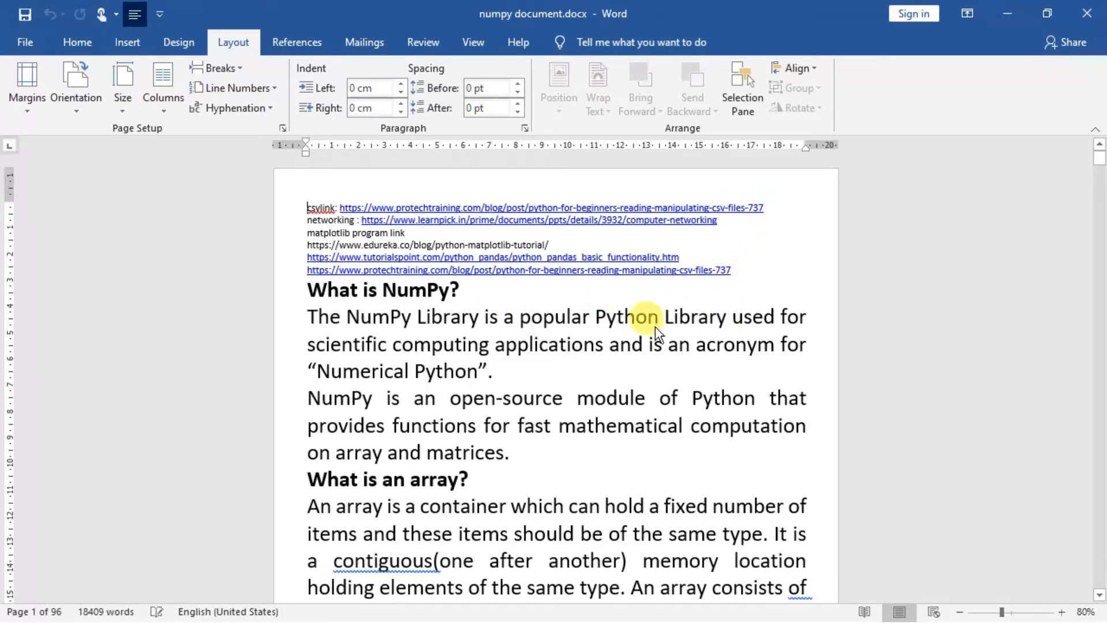
{"action": "left_click", "coordinate": [75, 112]}
{"action": "left_click", "coordinate": [120, 180]}
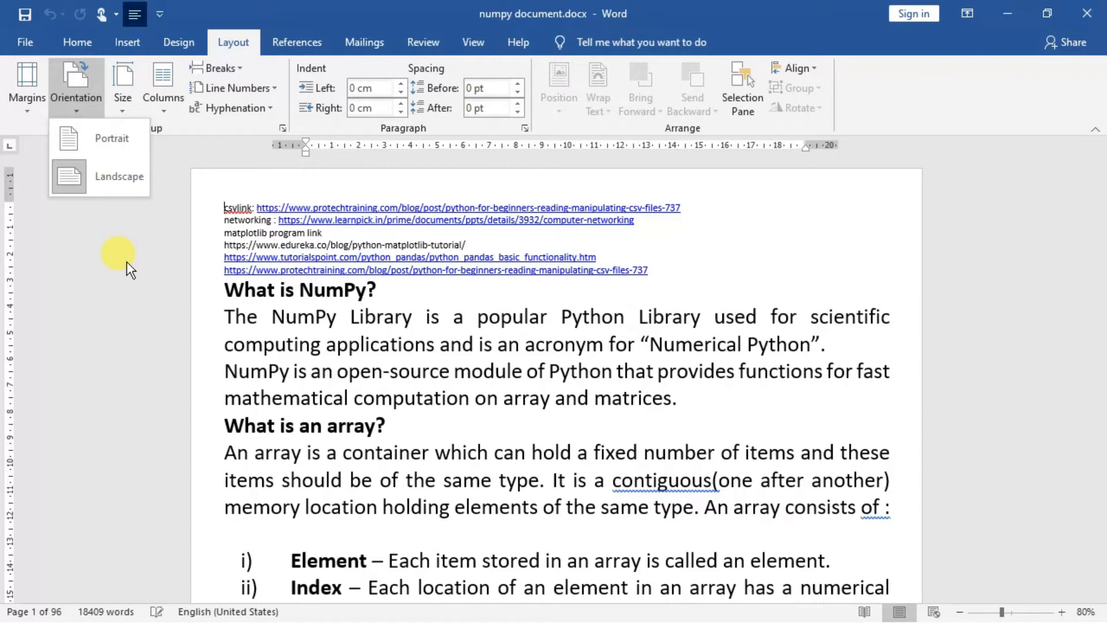
Return the document's page orientation to portrait
{"action": "left_click", "coordinate": [78, 136]}
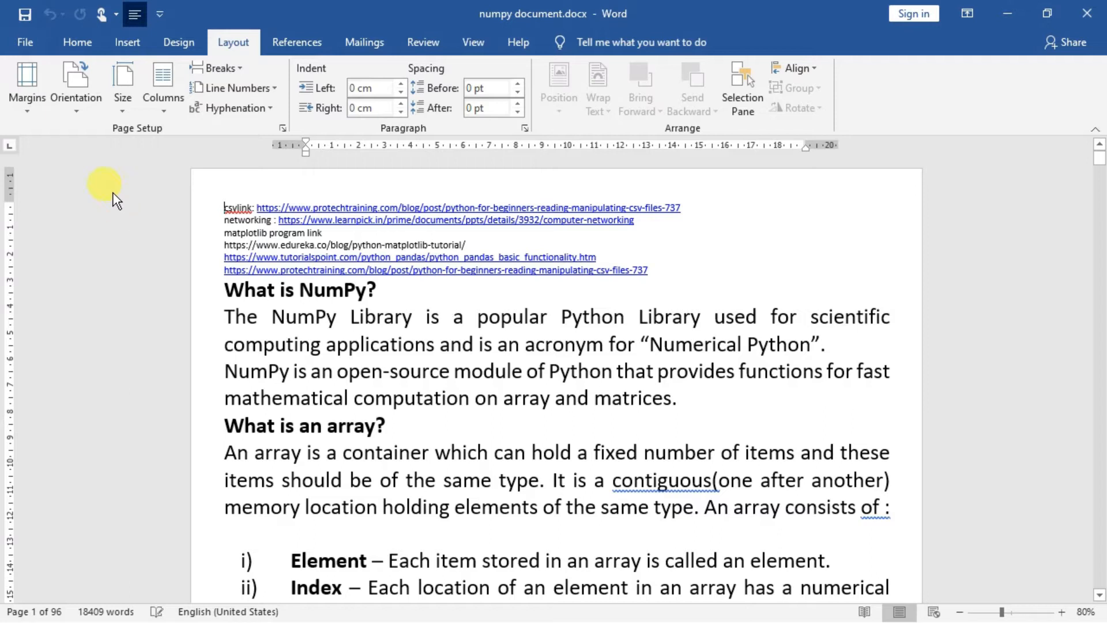
{"action": "left_click", "coordinate": [77, 111]}
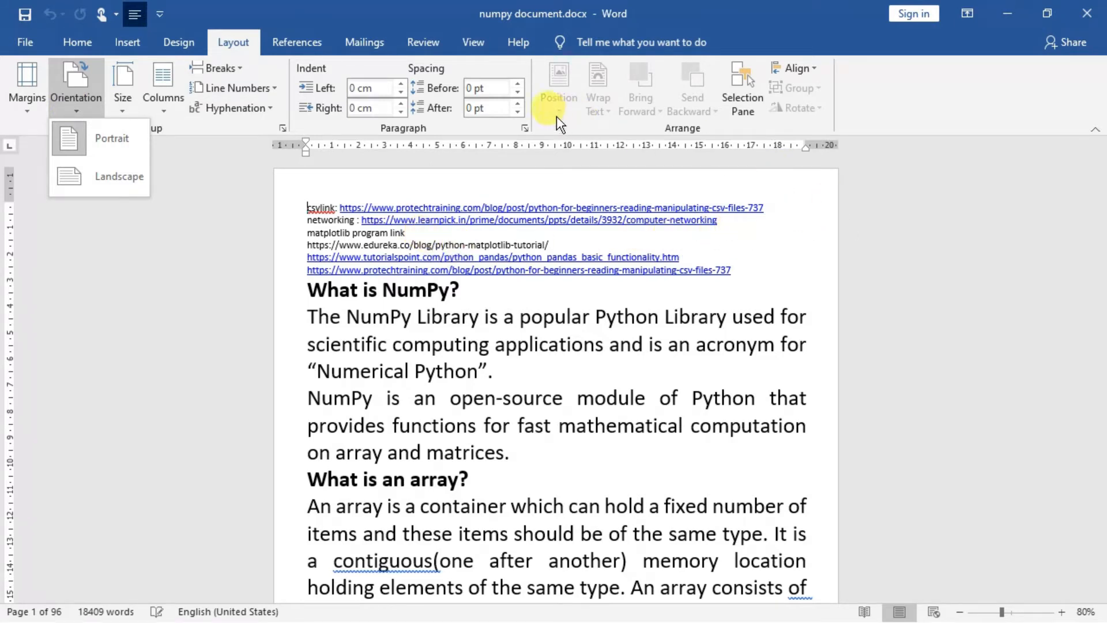
{"action": "left_click", "coordinate": [307, 154]}
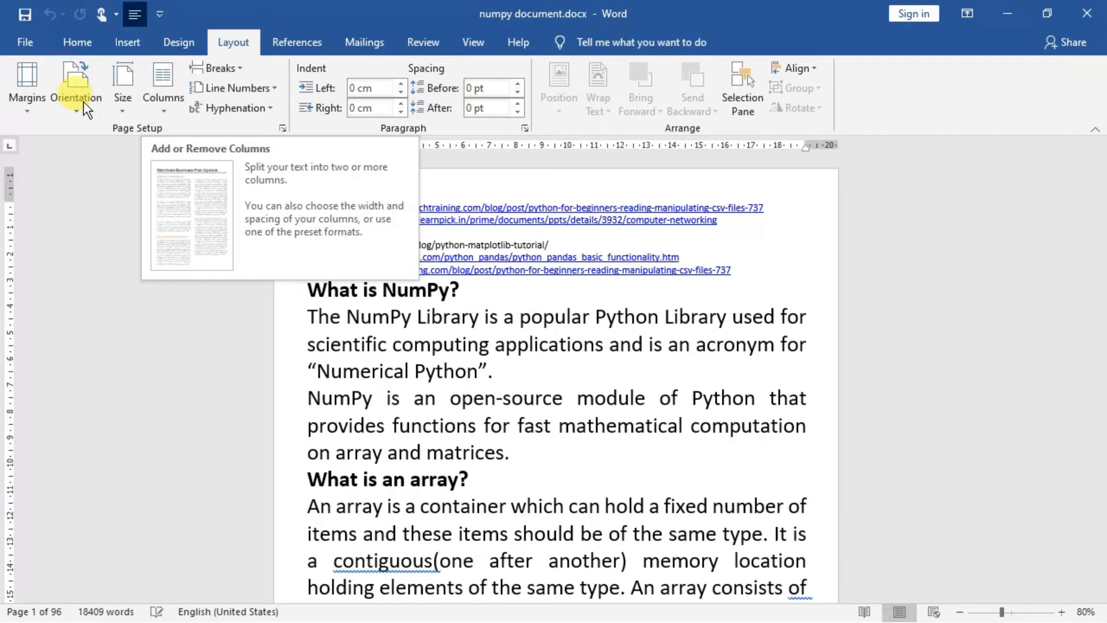
Apply the Normal margin preset to the document and open the print preview
{"action": "left_click", "coordinate": [24, 102]}
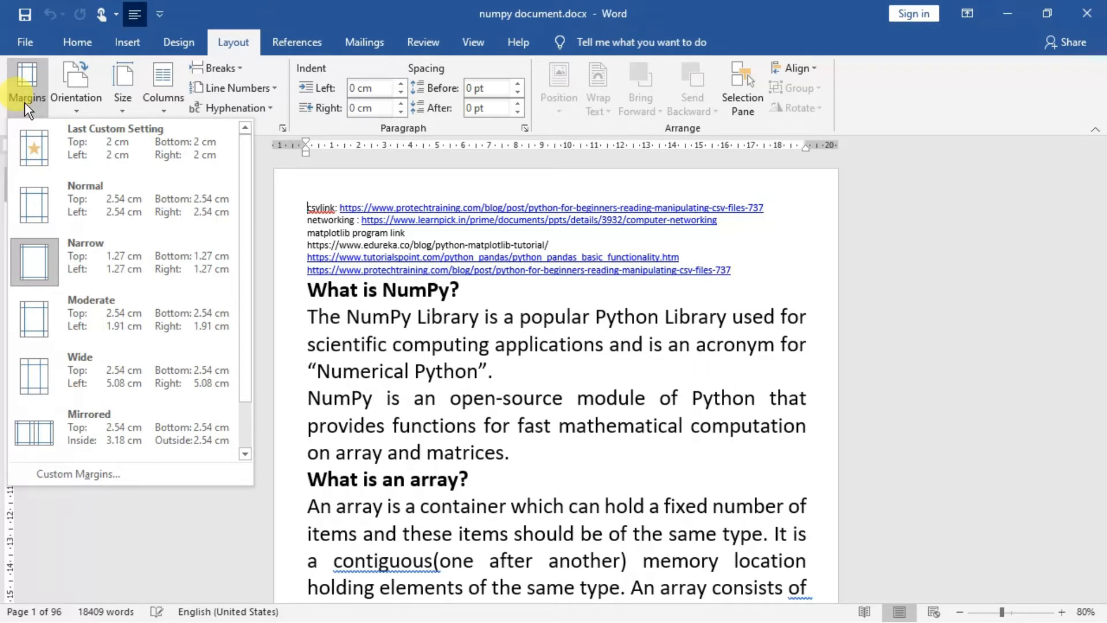
{"action": "left_click", "coordinate": [57, 202]}
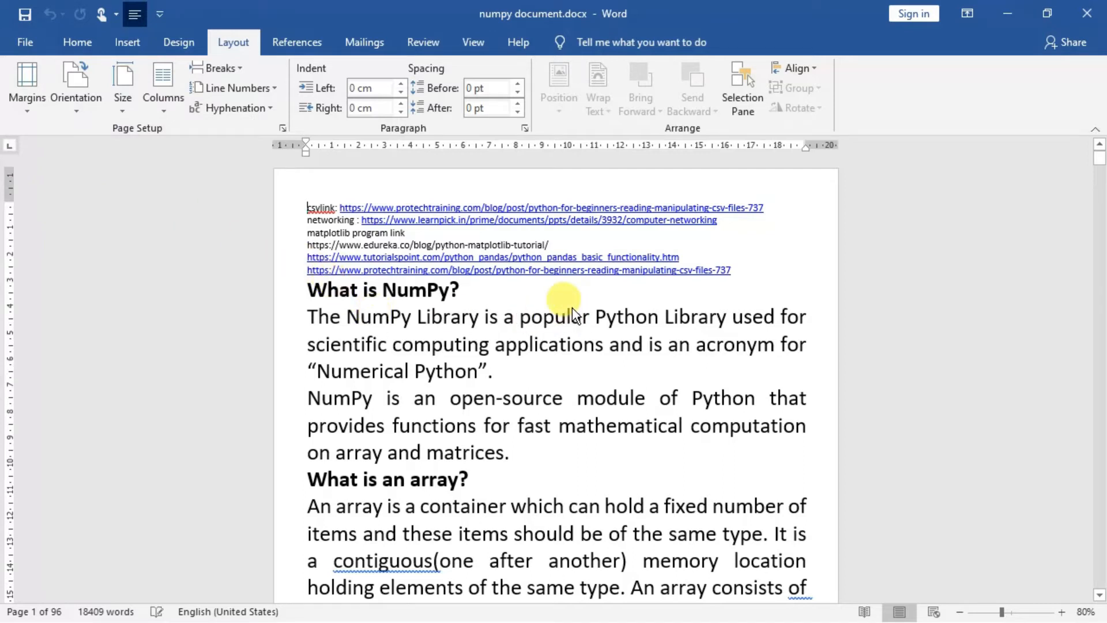
{"action": "left_click", "coordinate": [27, 39]}
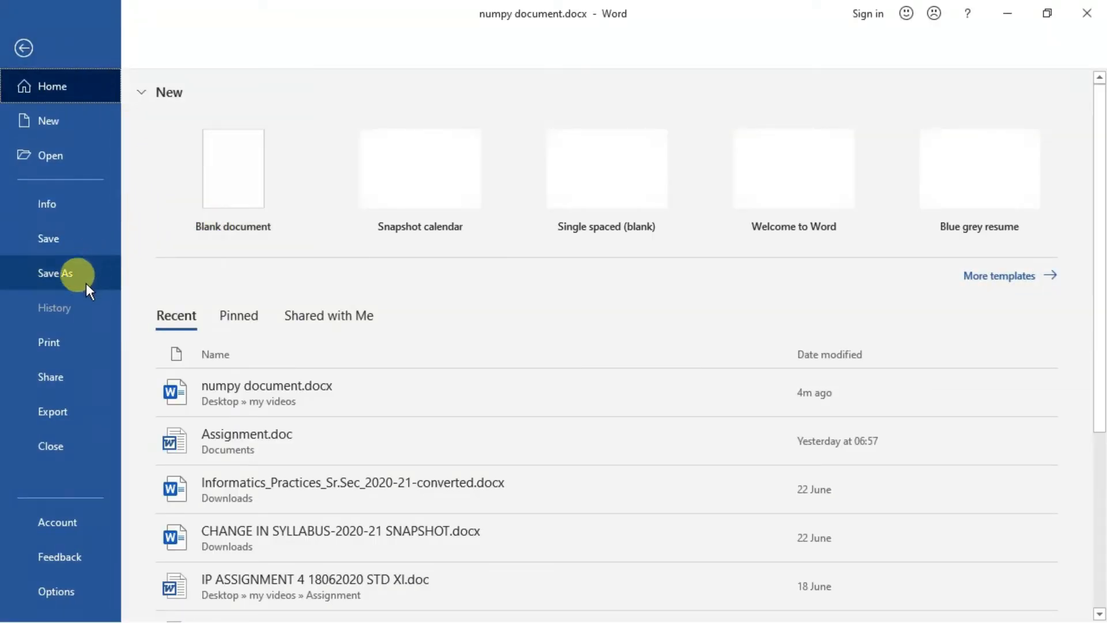
{"action": "left_click", "coordinate": [62, 346]}
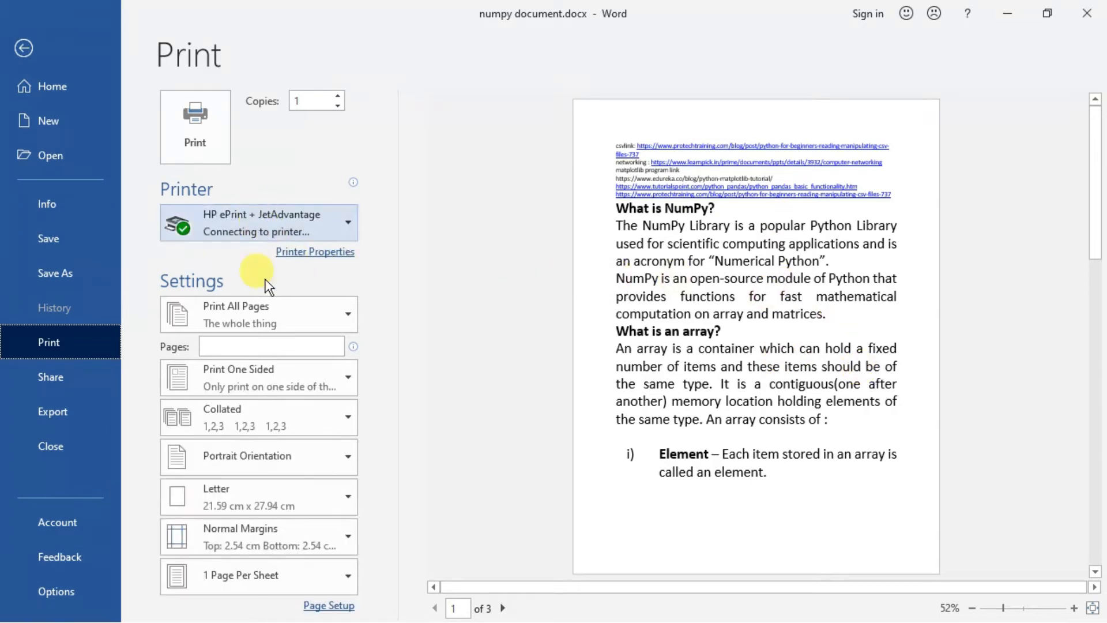
In the print settings, switch the orientation to landscape and back to portrait
{"action": "left_click", "coordinate": [349, 458]}
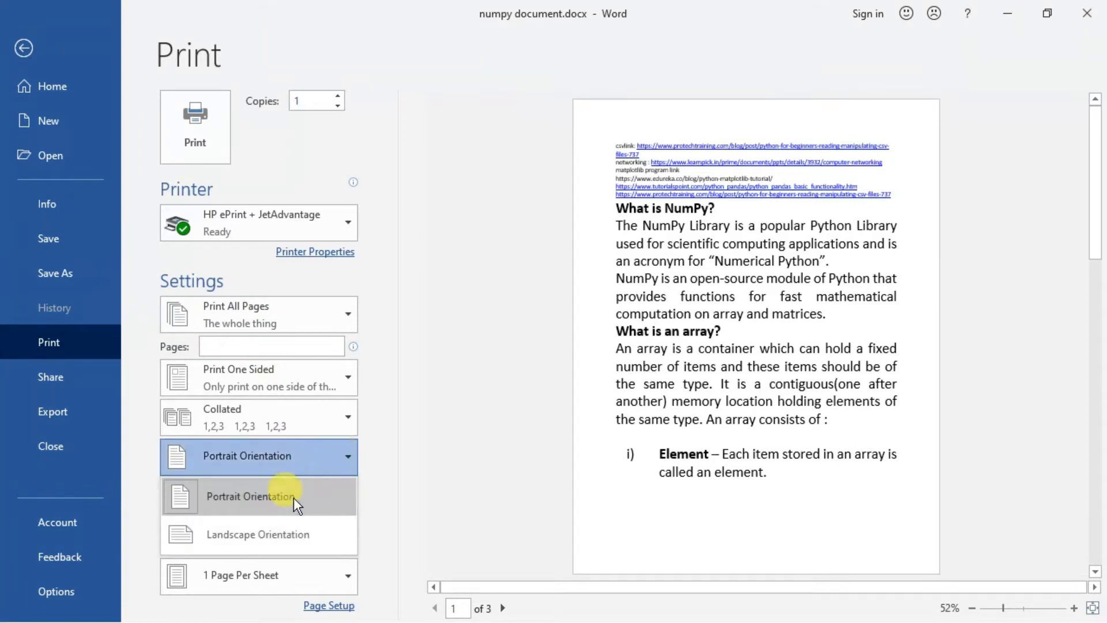
{"action": "left_click", "coordinate": [280, 538]}
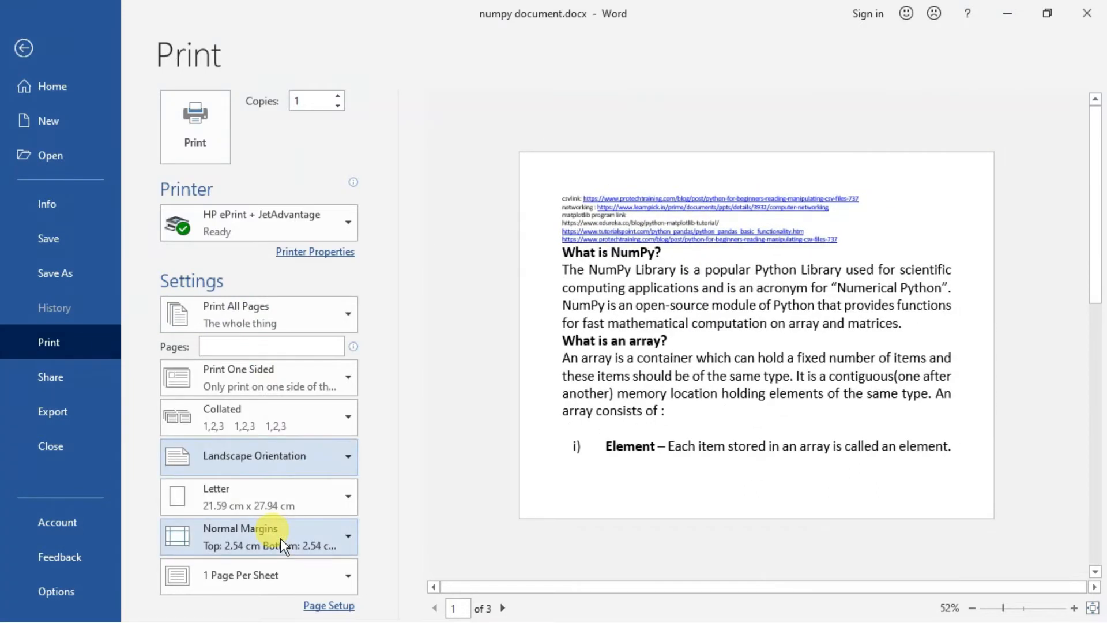
{"action": "left_click", "coordinate": [349, 460]}
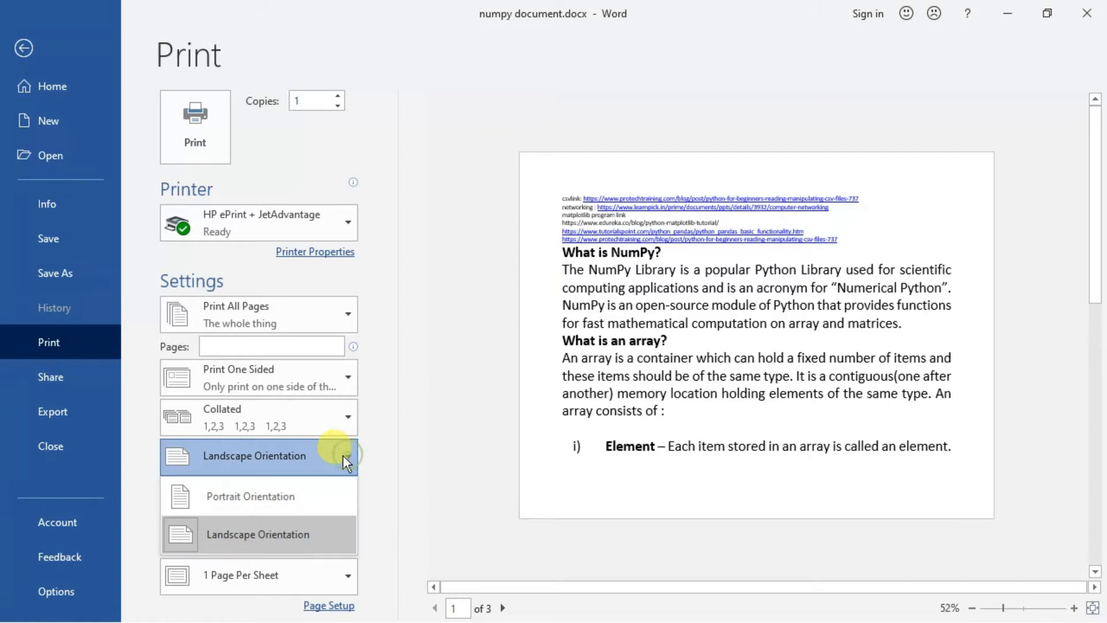
{"action": "left_click", "coordinate": [280, 496]}
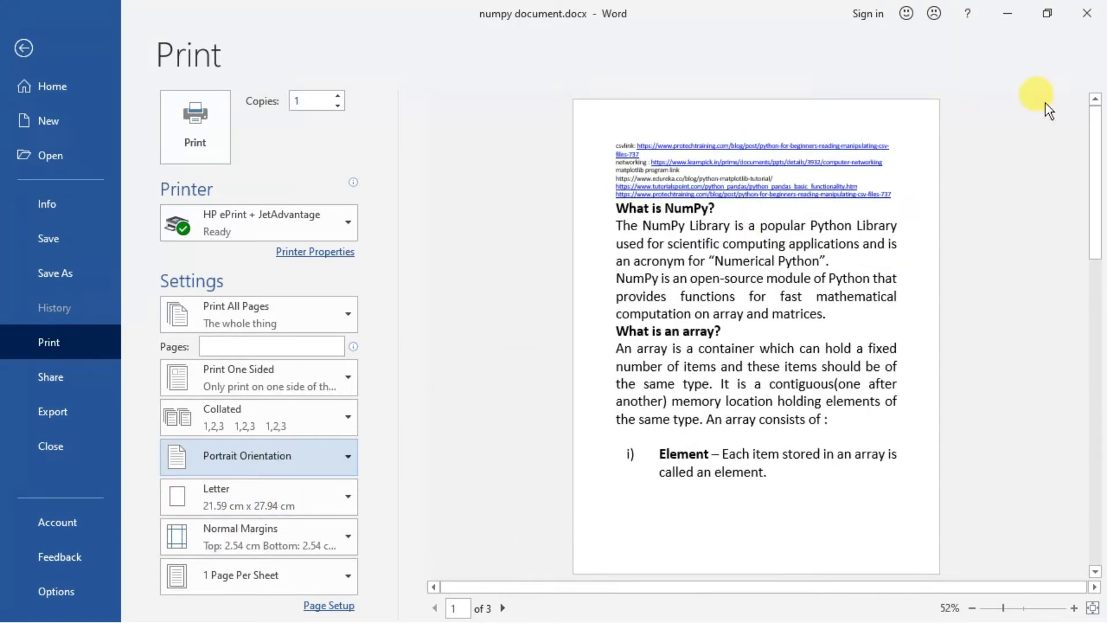
Leave the print preview, keep the document open without saving its changes, and maximize its window
{"action": "key", "text": "Escape"}
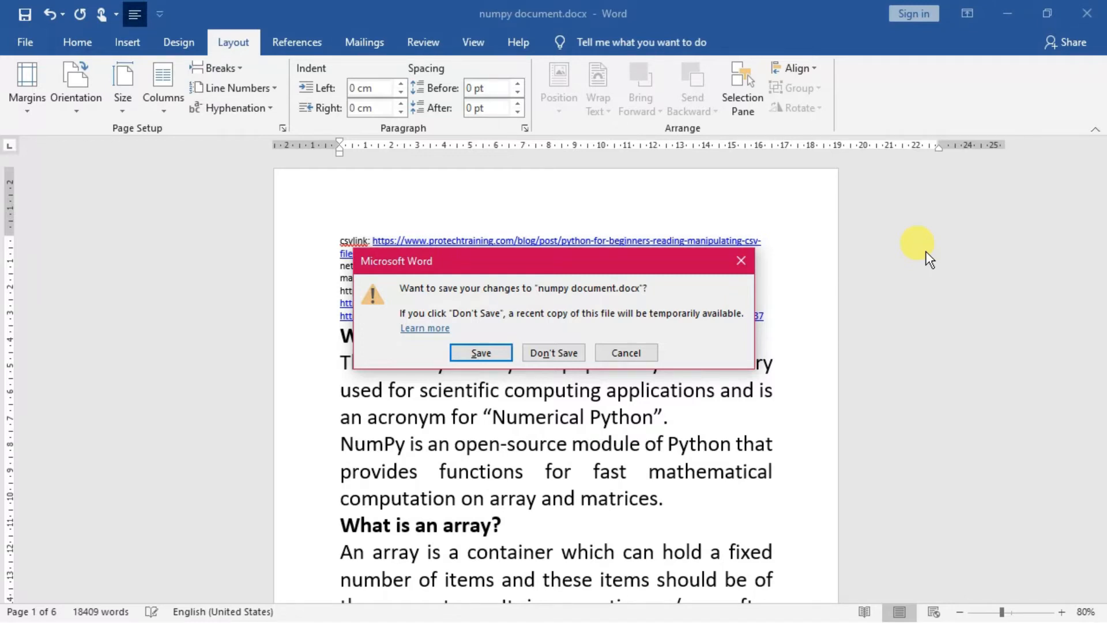
{"action": "left_click", "coordinate": [648, 348]}
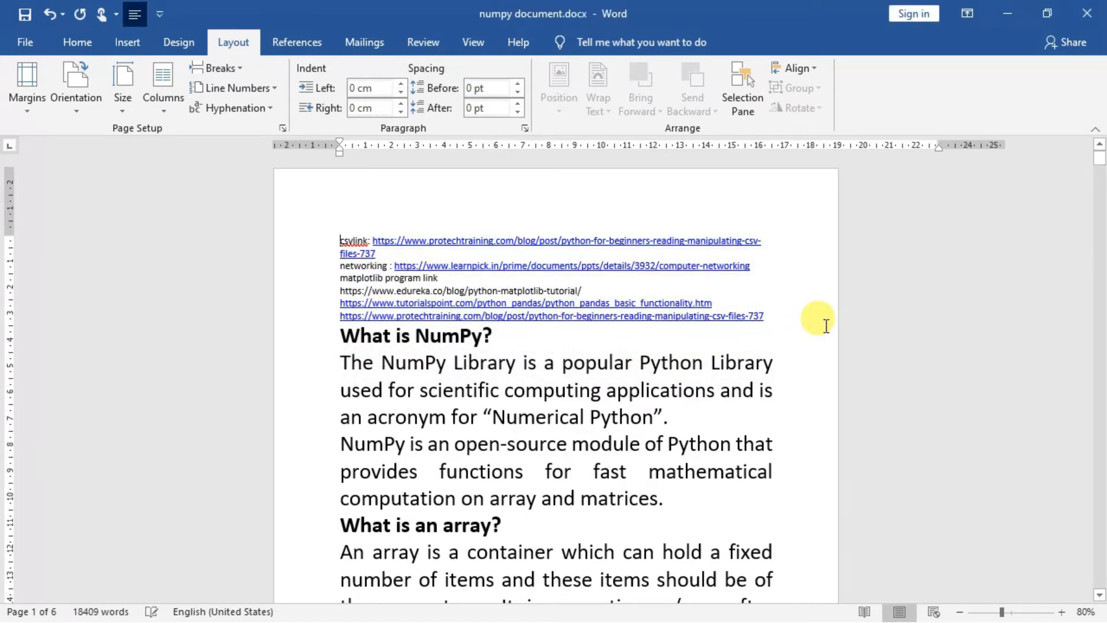
{"action": "key", "text": "super+Down"}
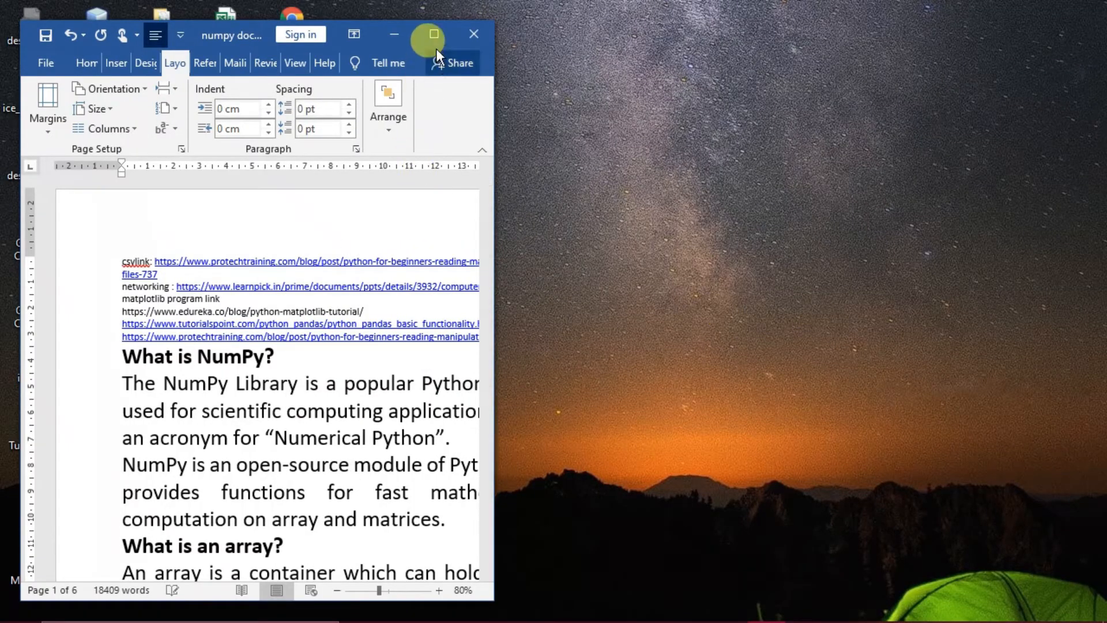
{"action": "left_click", "coordinate": [436, 39]}
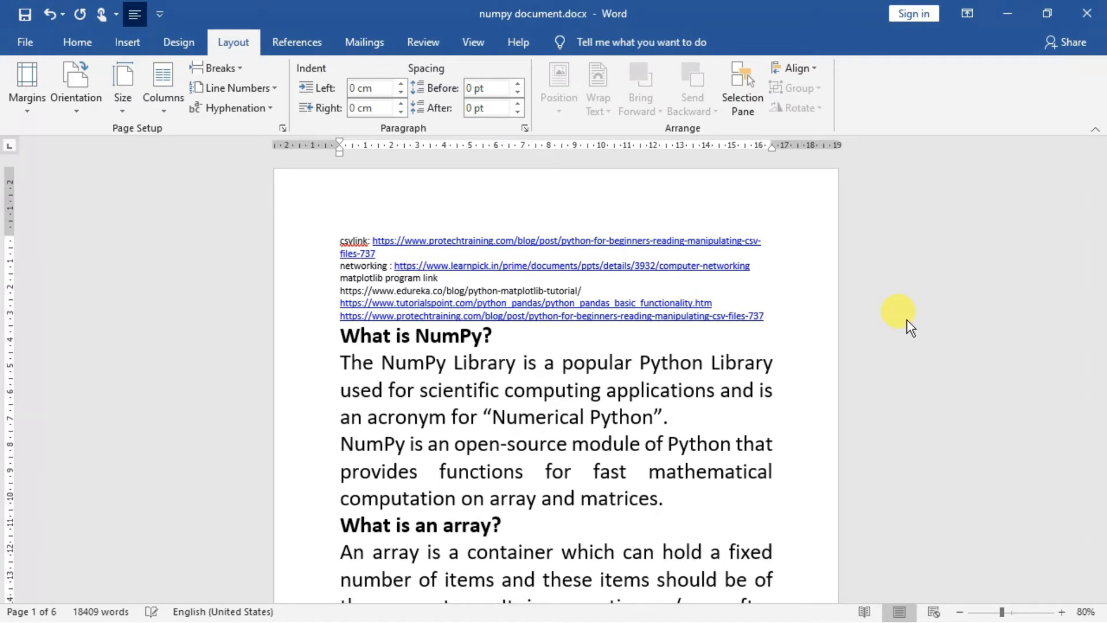
View the document's print preview and return to the maximized document without saving or closing it
{"action": "key", "text": "ctrl+p"}
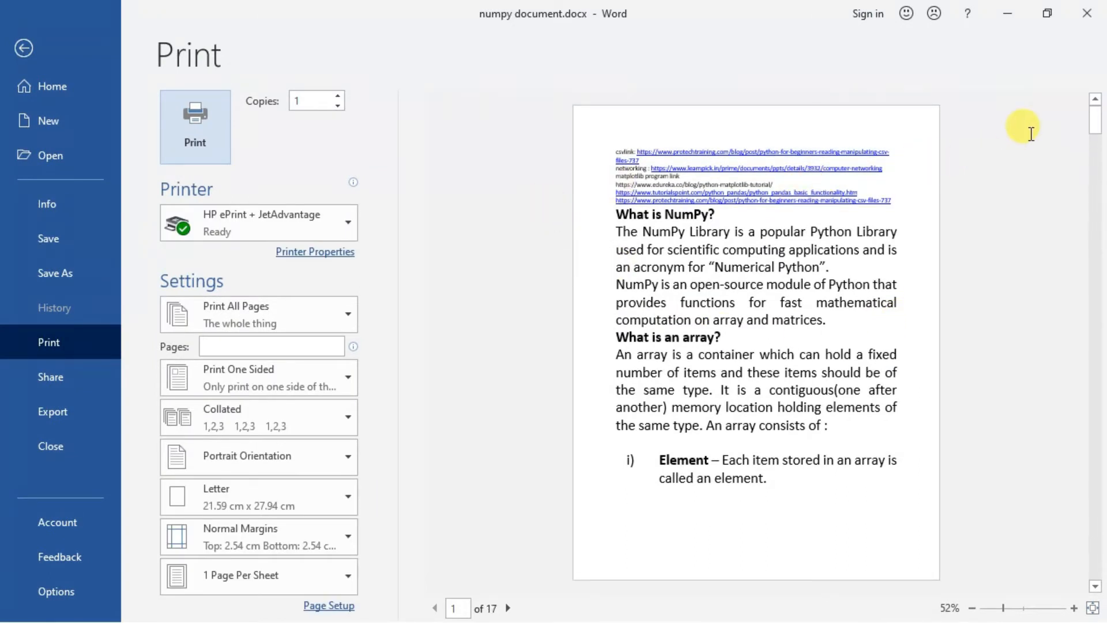
{"action": "left_click", "coordinate": [1087, 20]}
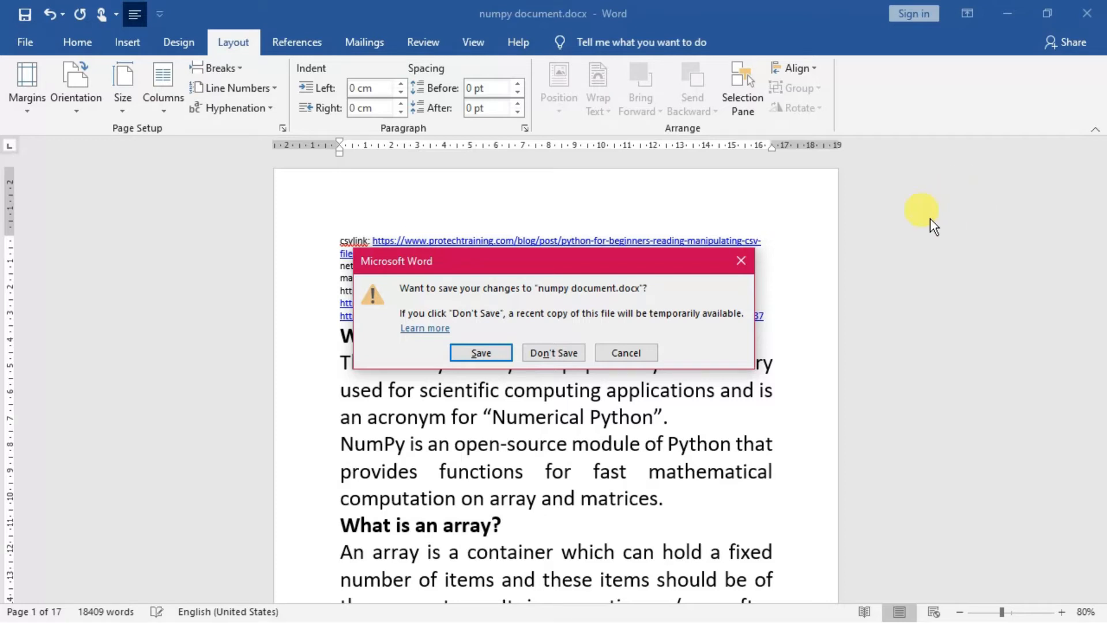
{"action": "left_click", "coordinate": [639, 351]}
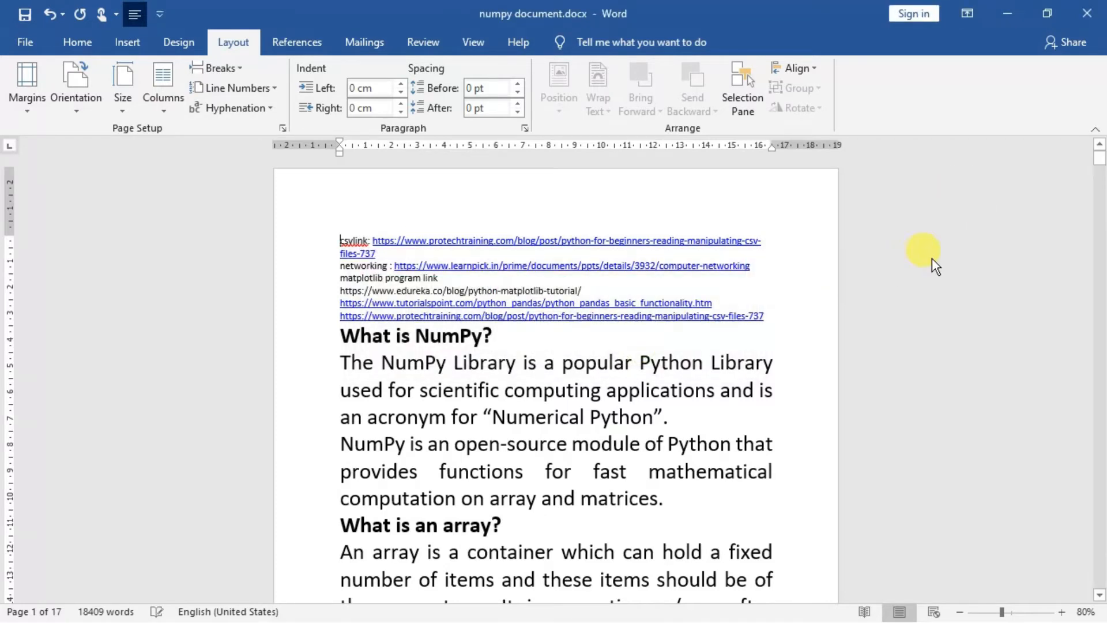
{"action": "key", "text": "super+Down"}
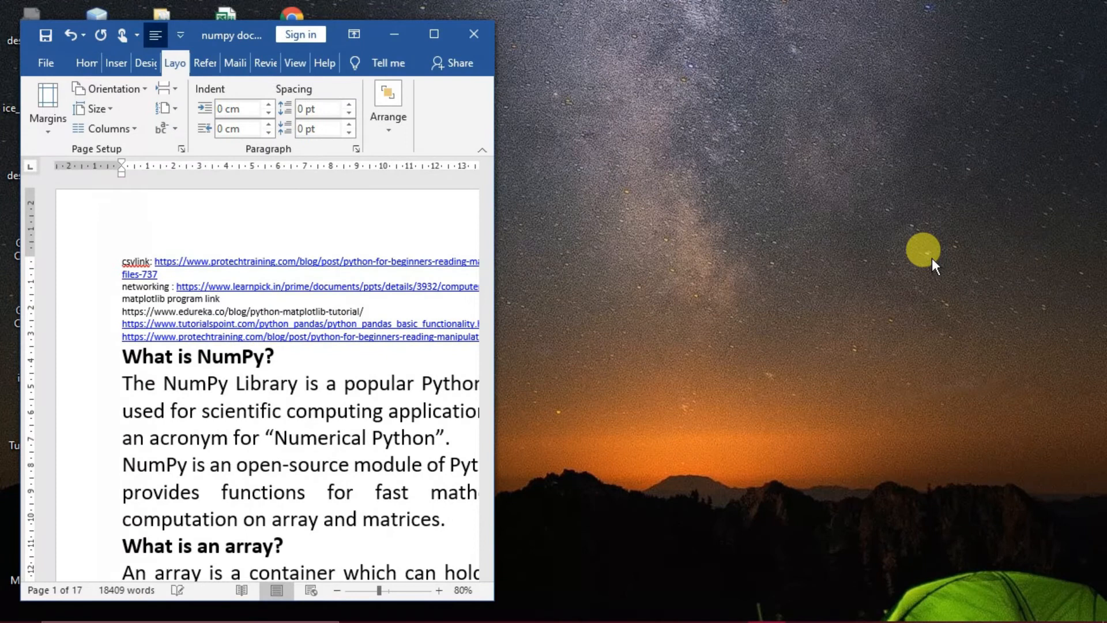
{"action": "left_click", "coordinate": [436, 35]}
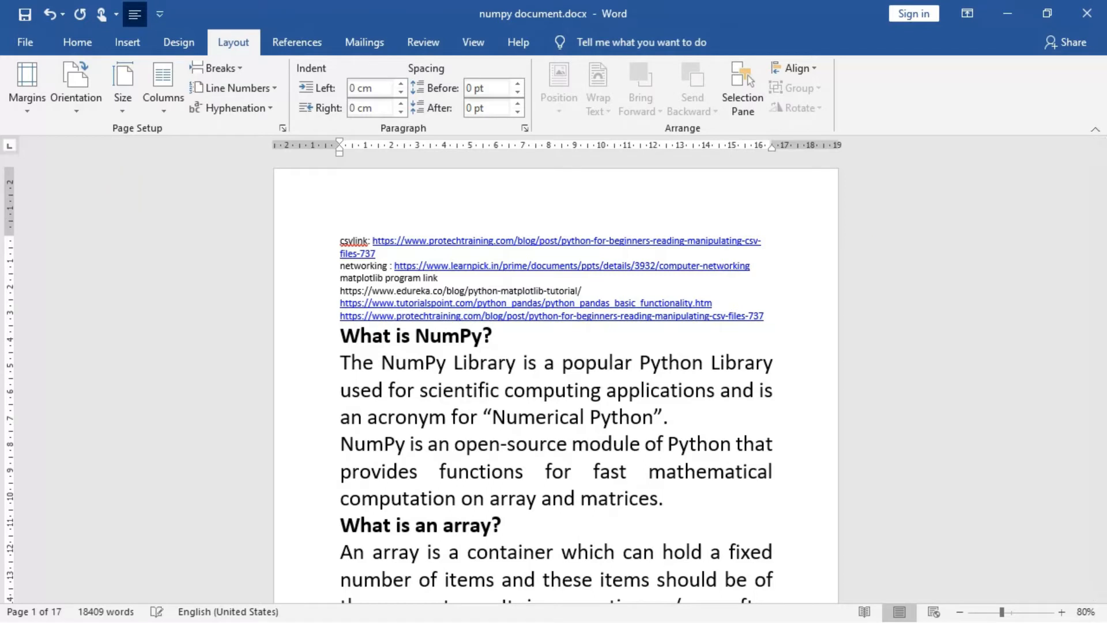
Open the custom page margins for the whole document and set the top margin to 1
{"action": "left_click", "coordinate": [28, 109]}
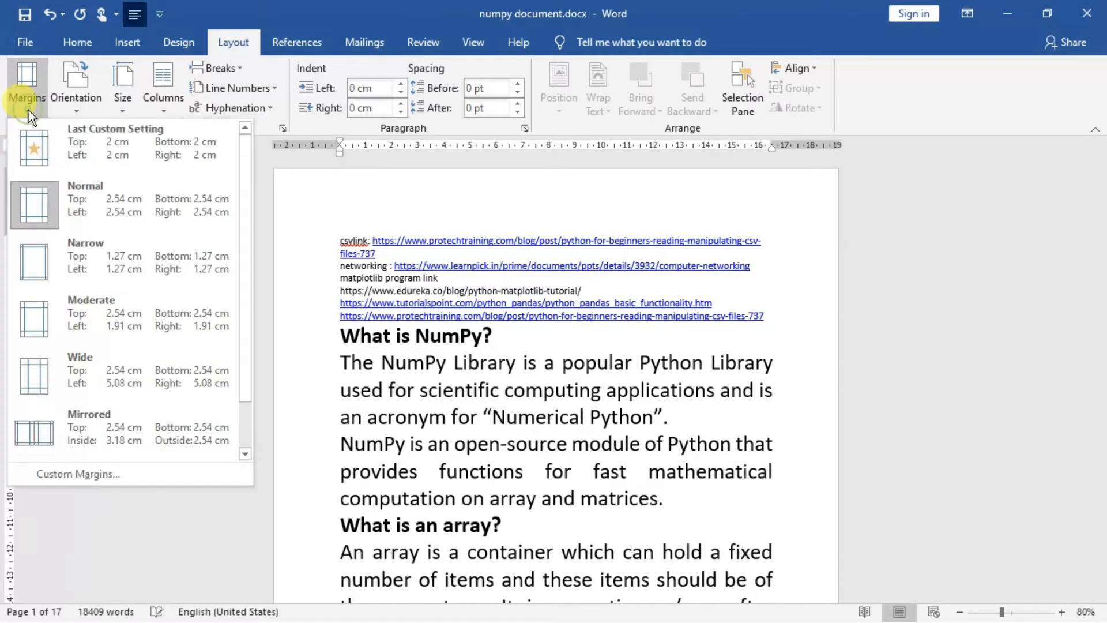
{"action": "left_click", "coordinate": [86, 477]}
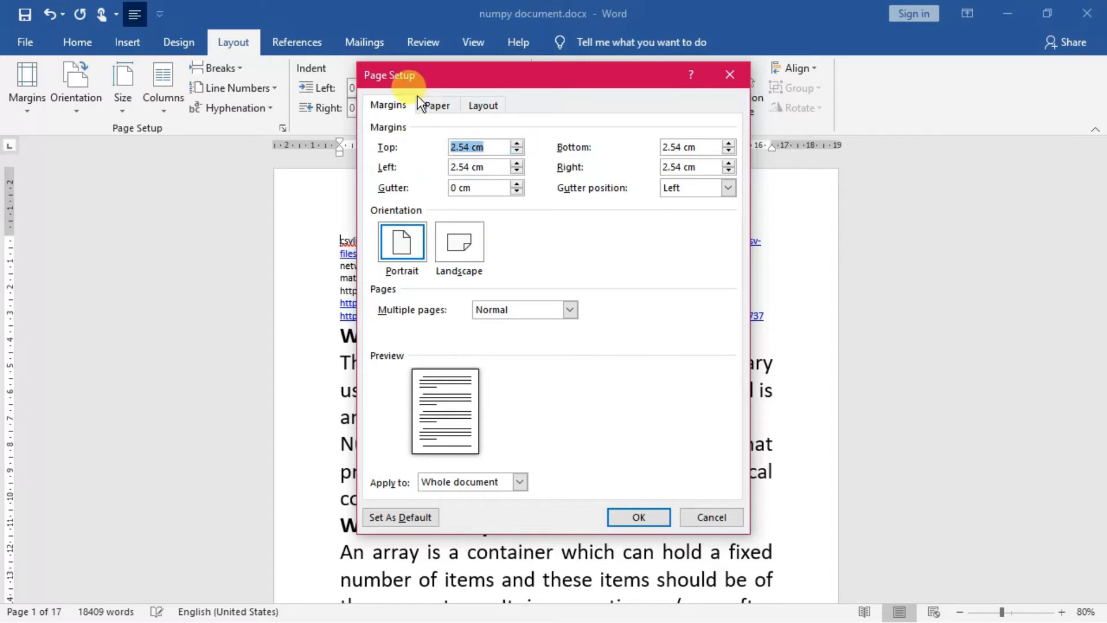
{"action": "left_click", "coordinate": [433, 106]}
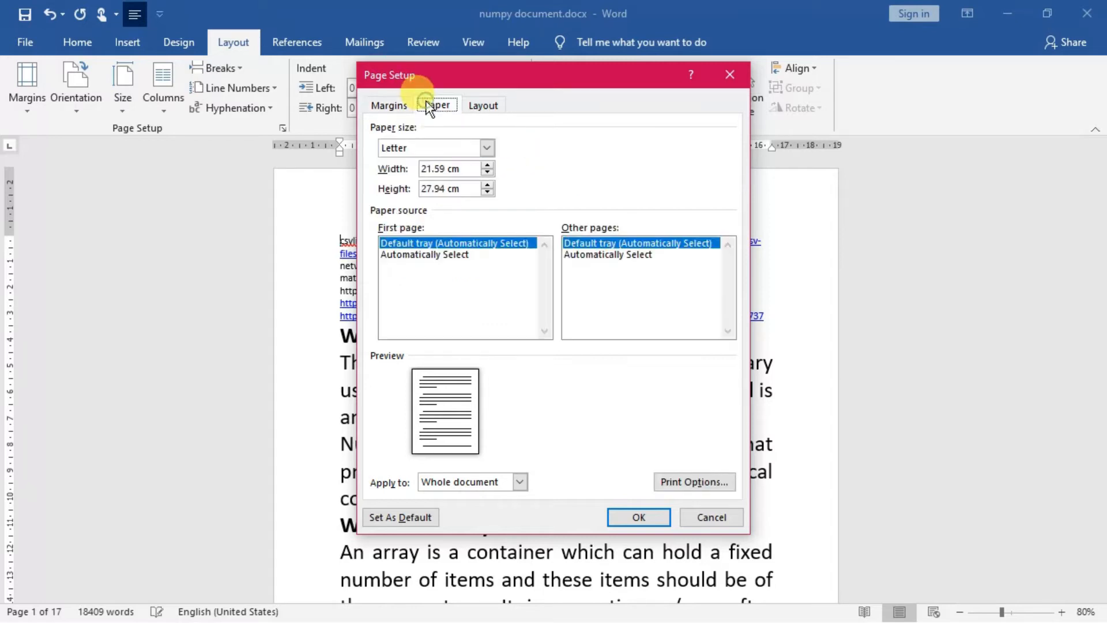
{"action": "left_click", "coordinate": [483, 109]}
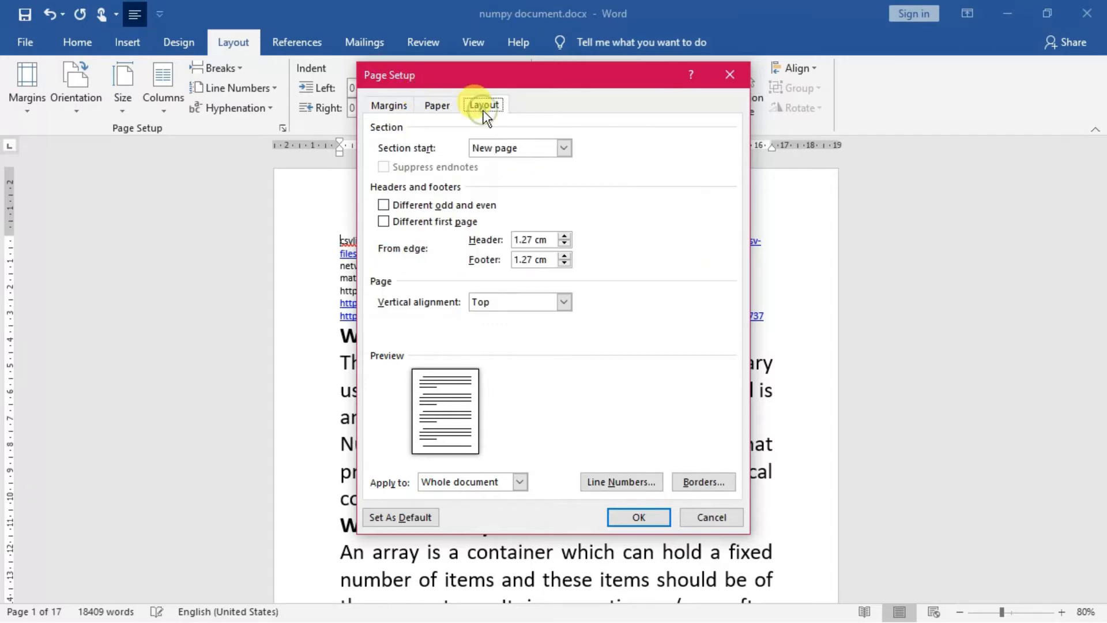
{"action": "left_click", "coordinate": [398, 105]}
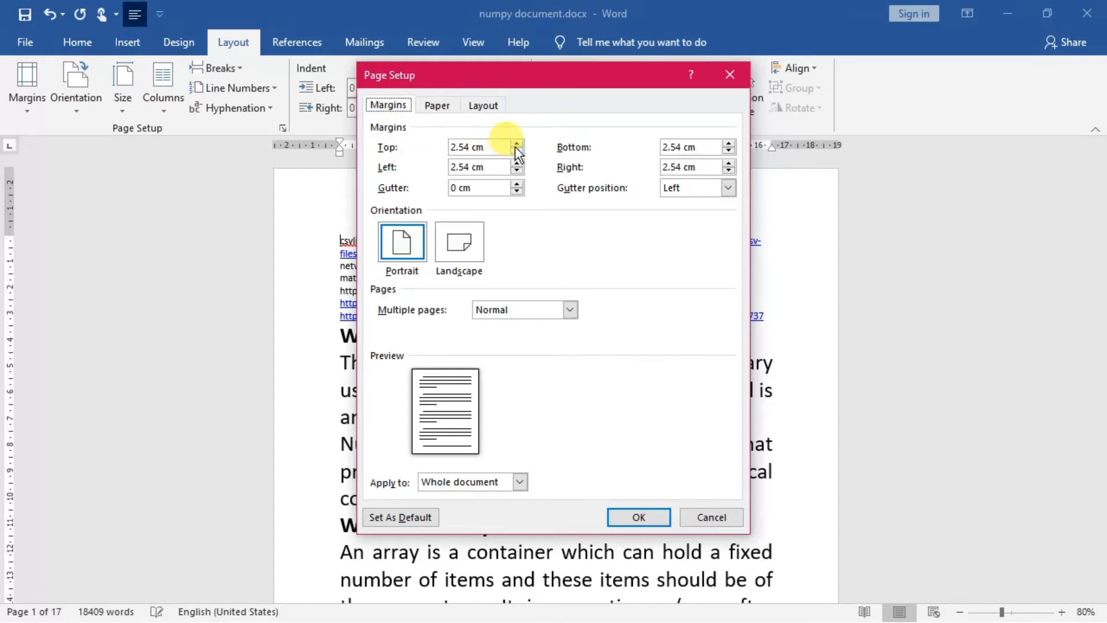
{"action": "left_click_drag", "start_coordinate": [486, 147], "coordinate": [411, 148]}
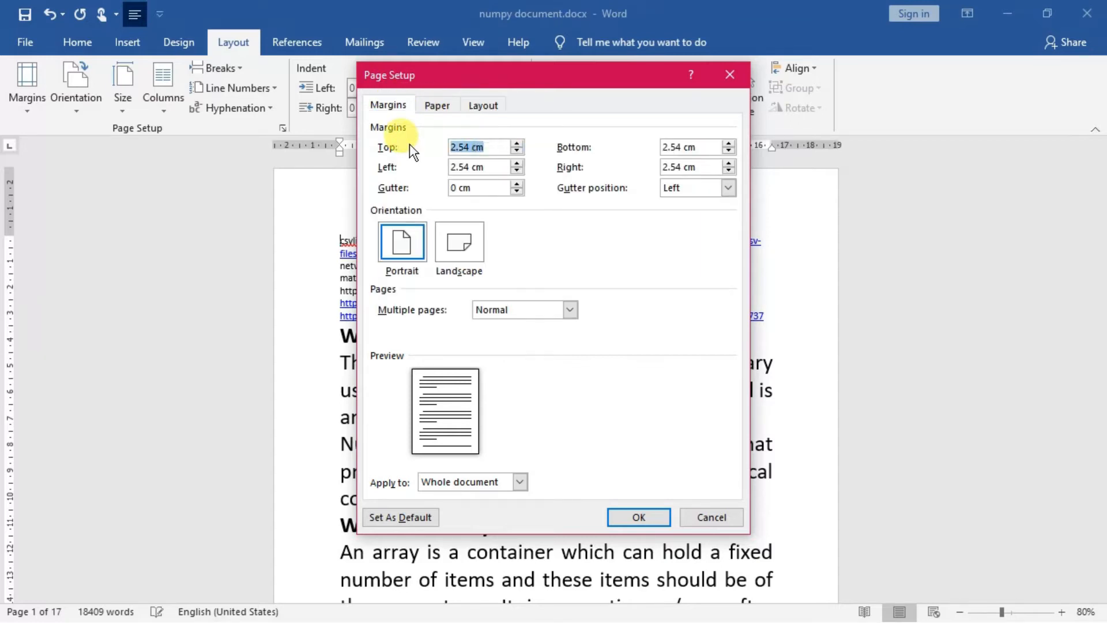
{"action": "type", "text": "1"}
{"action": "key", "text": "Tab"}
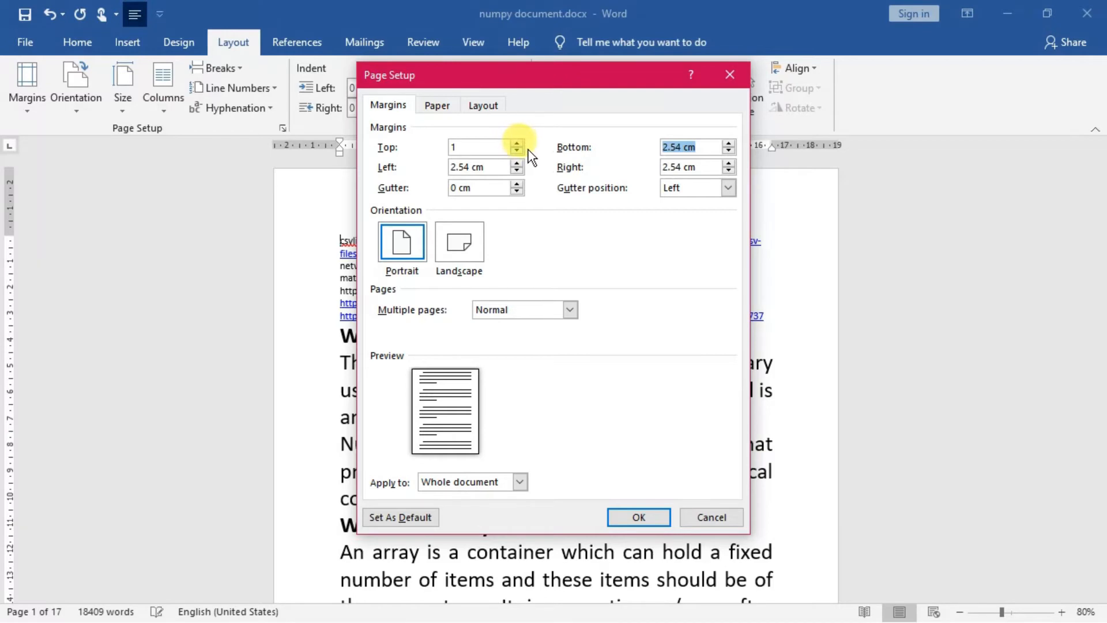
Set the bottom page margin to 1 cm
{"action": "left_click", "coordinate": [729, 144]}
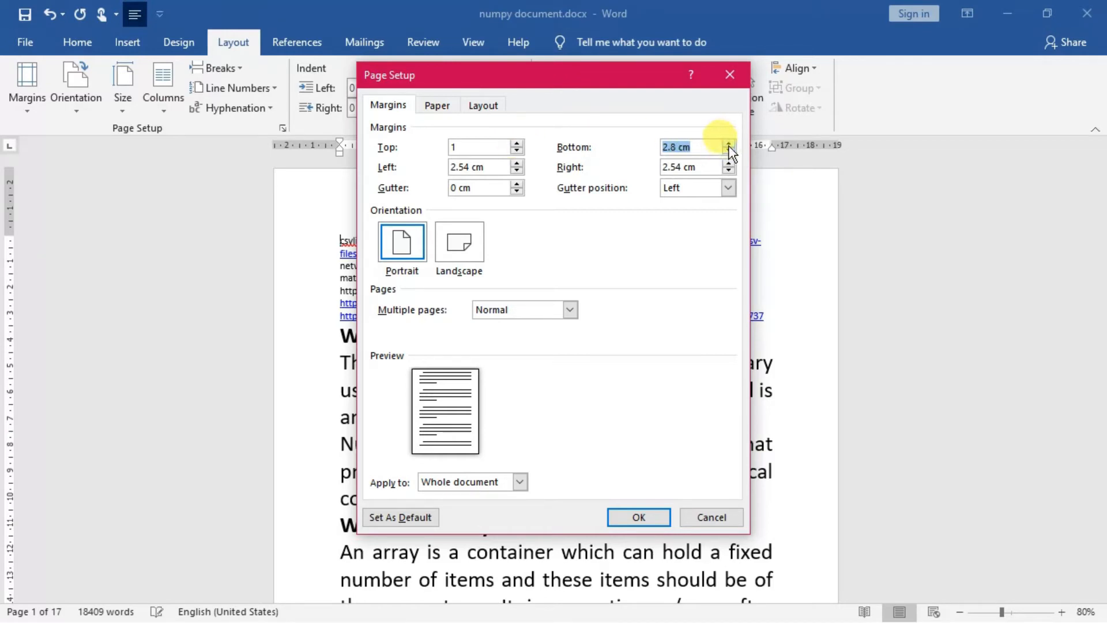
{"action": "left_click", "coordinate": [729, 152]}
{"action": "left_click", "coordinate": [730, 152]}
{"action": "left_click", "coordinate": [730, 151]}
{"action": "left_click", "coordinate": [729, 152]}
{"action": "left_click", "coordinate": [730, 152]}
{"action": "left_click", "coordinate": [729, 152]}
{"action": "left_click", "coordinate": [730, 152]}
{"action": "left_click", "coordinate": [730, 152]}
{"action": "left_click", "coordinate": [730, 152]}
{"action": "key", "text": "Tab"}
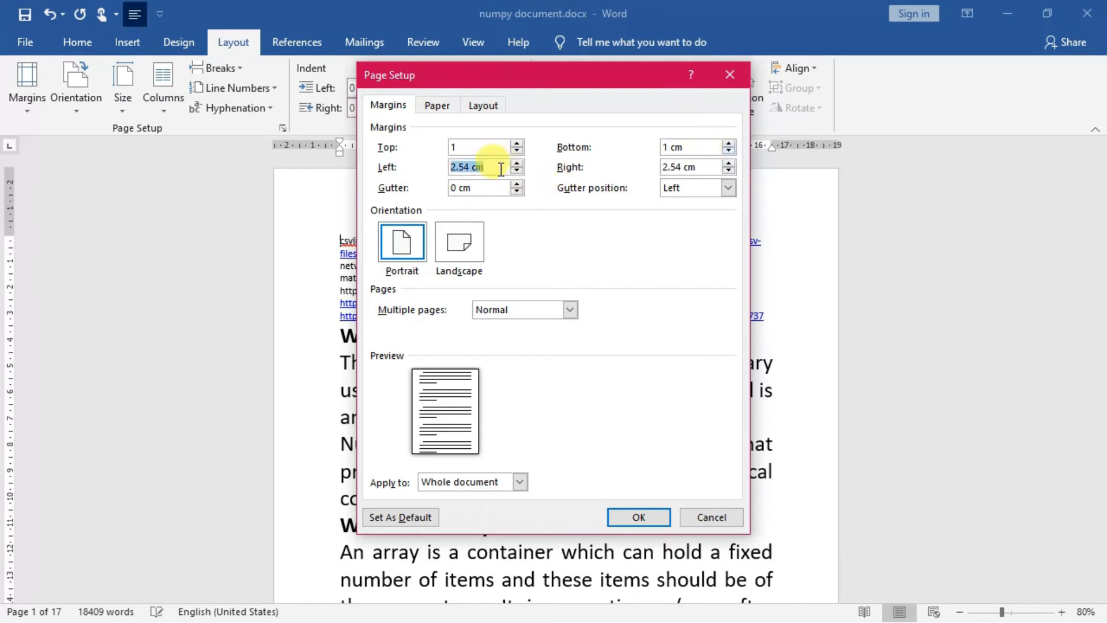
Set the left margin to 1 and the right margin to 1 cm, and apply the custom margins to the whole document
{"action": "type", "text": "1"}
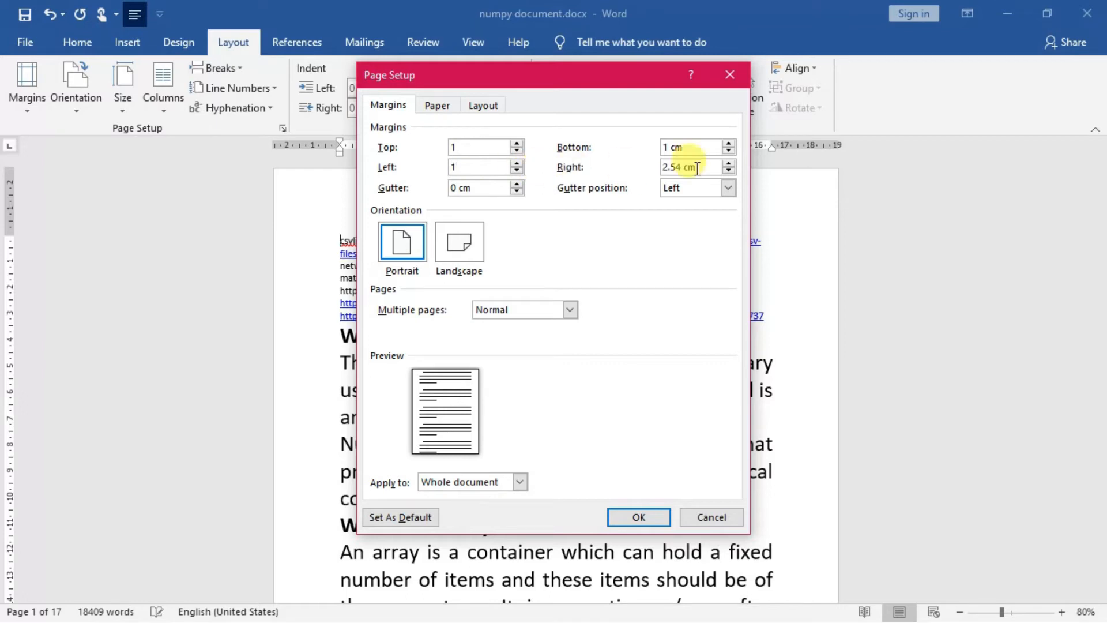
{"action": "left_click", "coordinate": [729, 171]}
{"action": "left_click", "coordinate": [729, 171]}
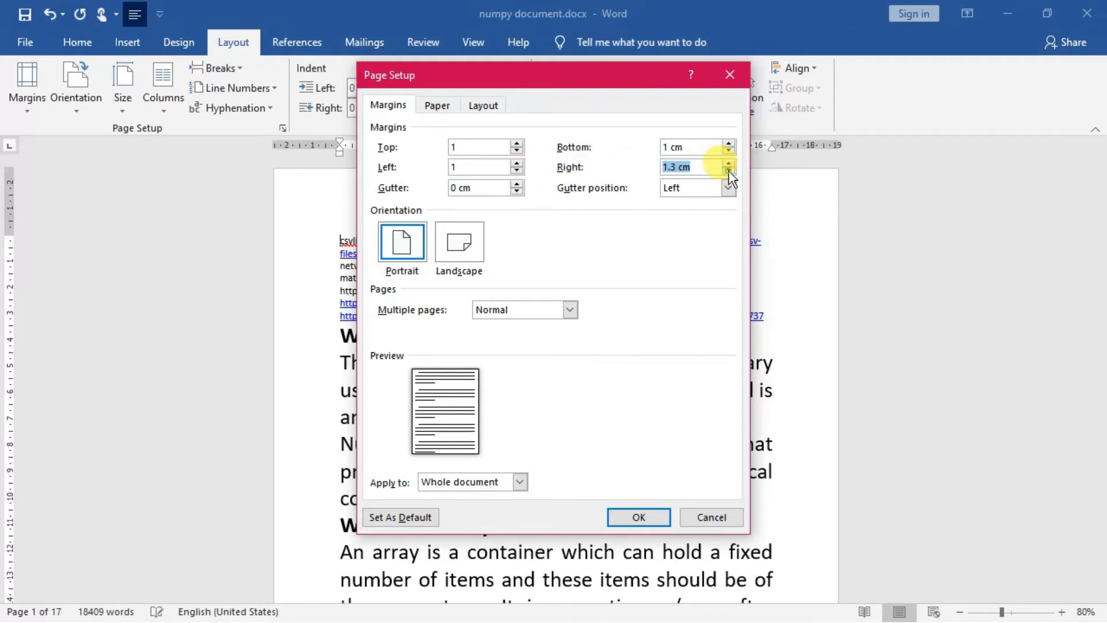
{"action": "left_click", "coordinate": [729, 171]}
{"action": "left_click", "coordinate": [729, 171]}
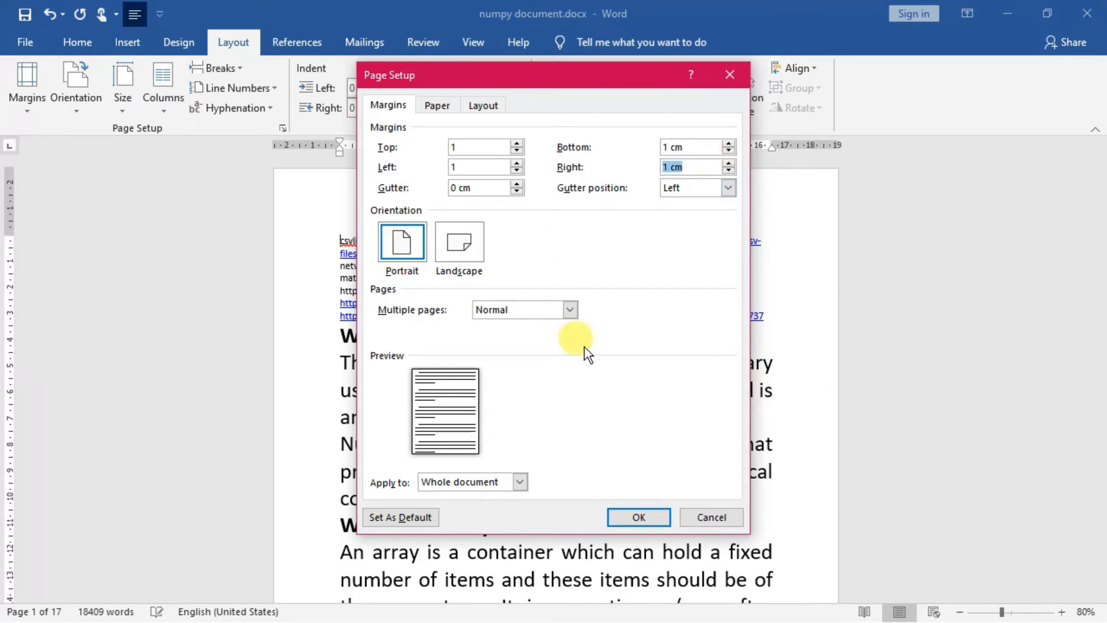
{"action": "left_click", "coordinate": [640, 517]}
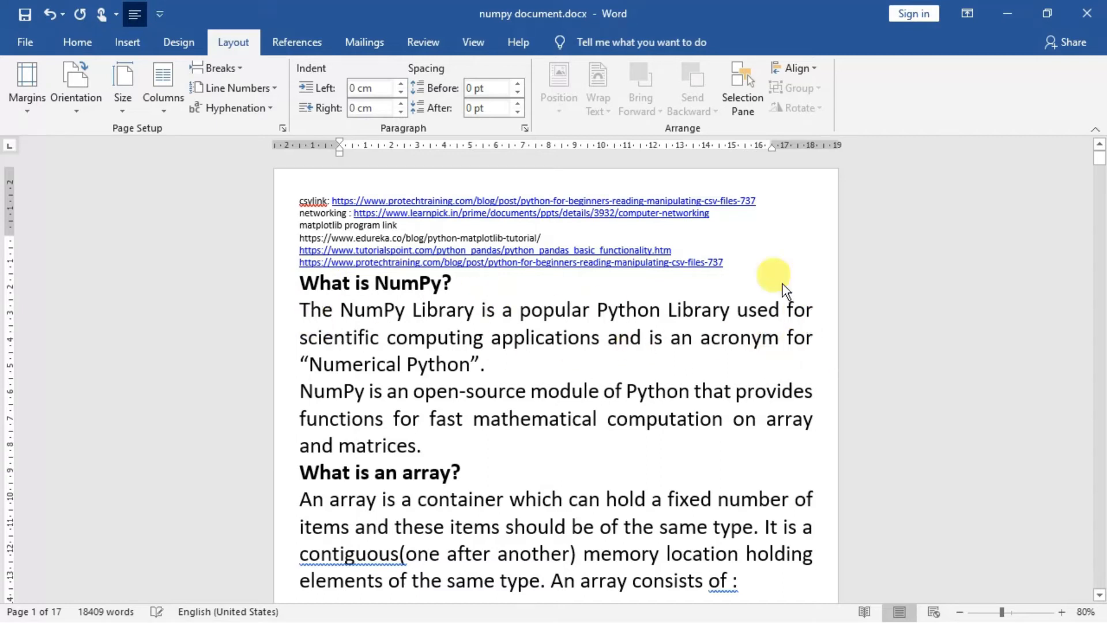
{"action": "mouse_move", "coordinate": [1099, 157]}
{"action": "left_mouse_down"}
{"action": "mouse_move", "coordinate": [1098, 181]}
{"action": "mouse_move", "coordinate": [1102, 164]}
{"action": "left_mouse_up"}
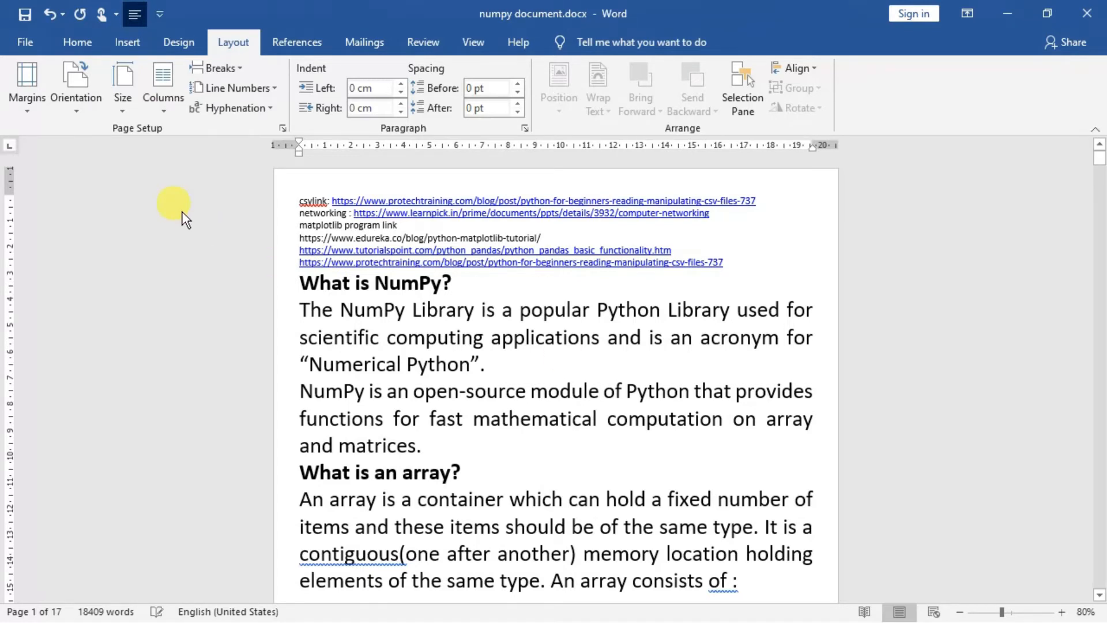
Apply the Narrow preset margins and replace them with the Moderate preset
{"action": "left_click", "coordinate": [24, 102]}
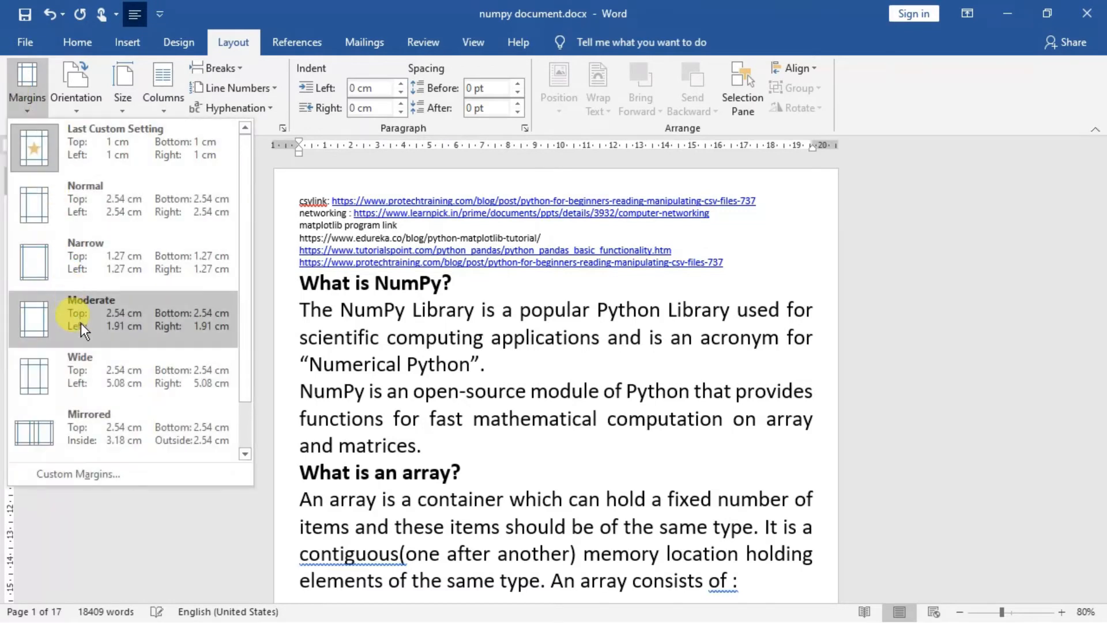
{"action": "left_click", "coordinate": [80, 267]}
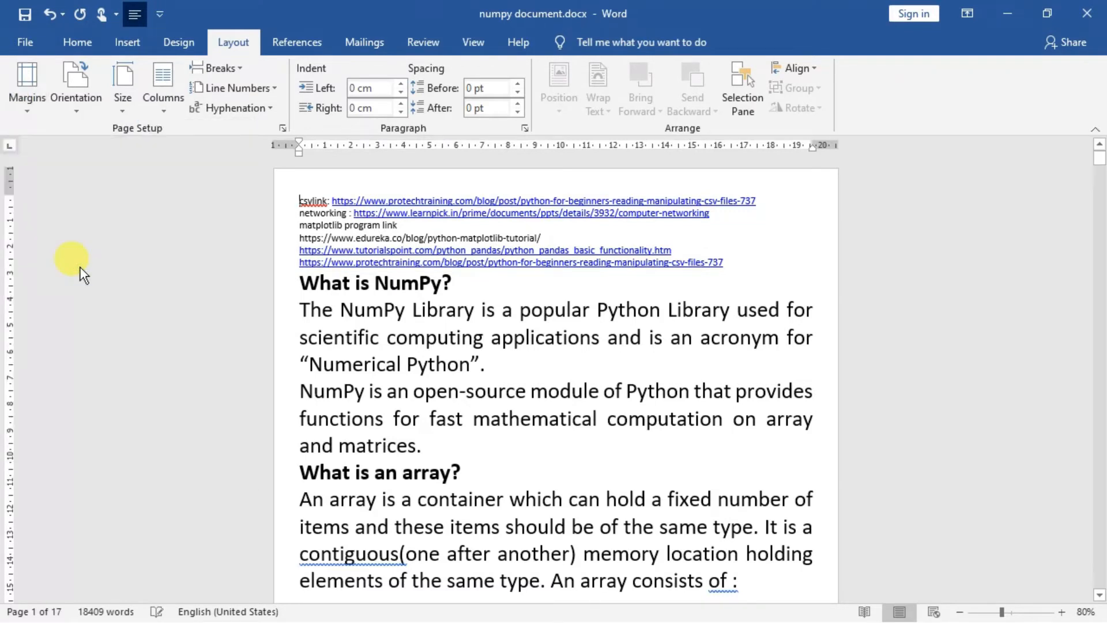
{"action": "left_click", "coordinate": [33, 105]}
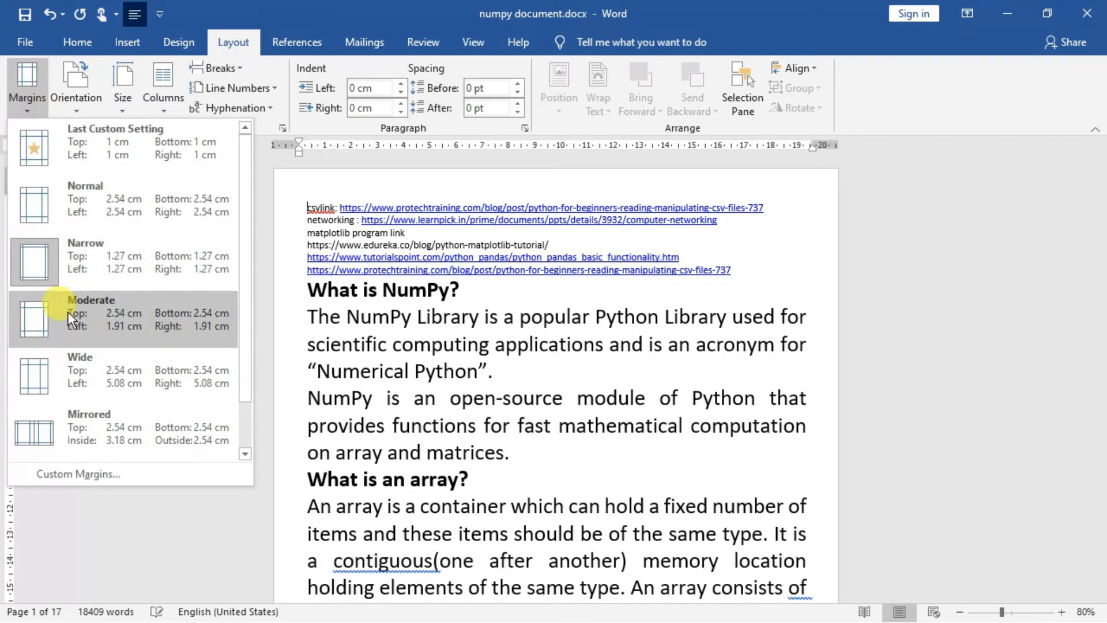
{"action": "left_click", "coordinate": [67, 312]}
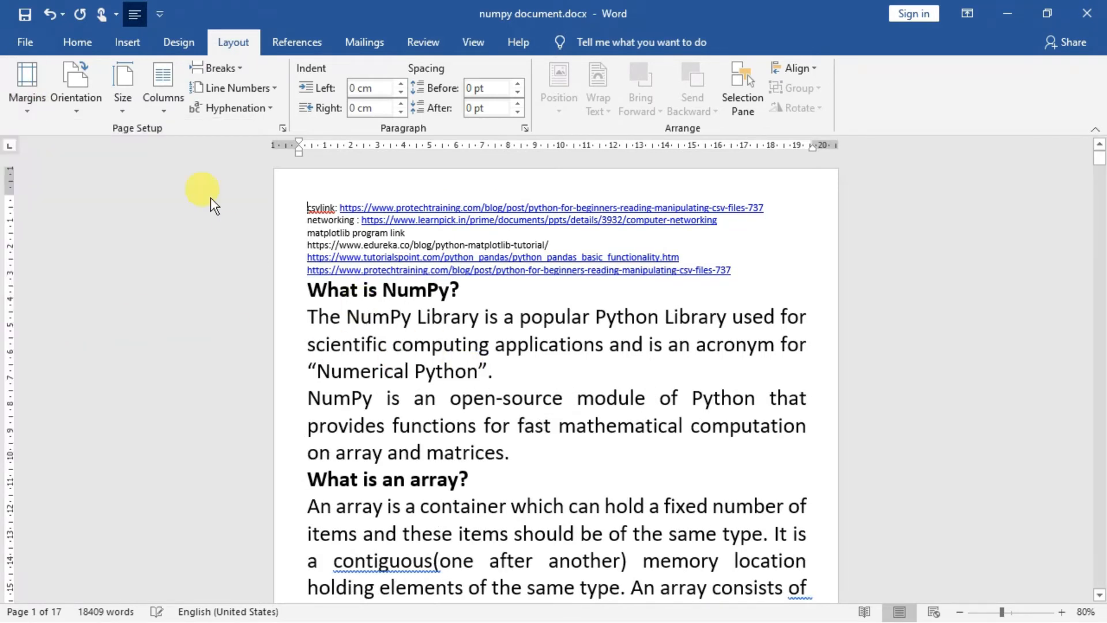
{"action": "left_click", "coordinate": [33, 99]}
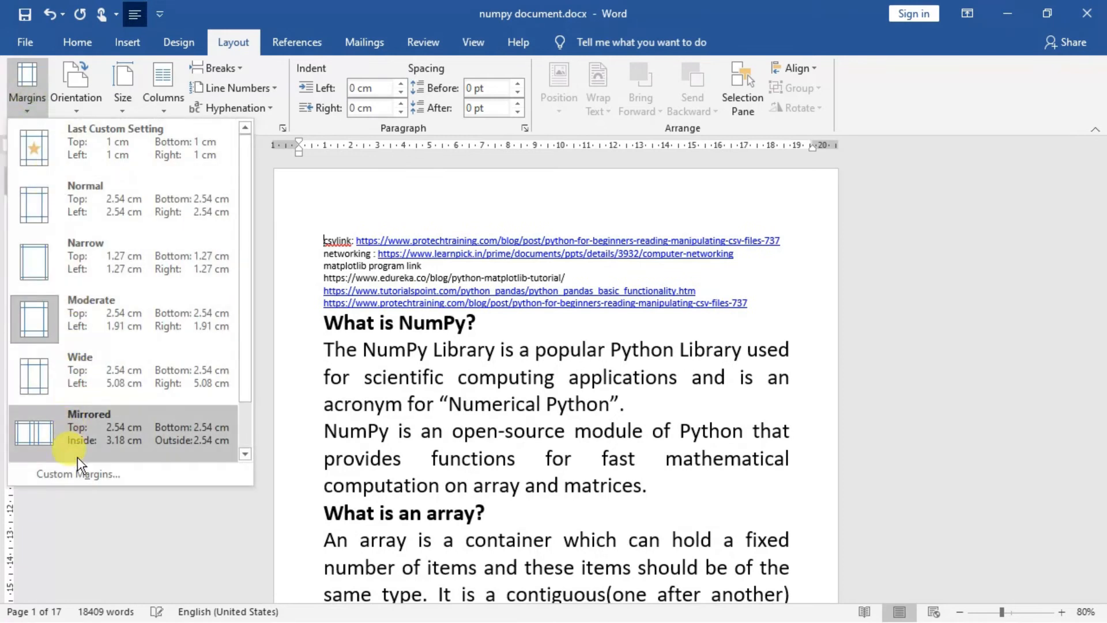
{"action": "left_click", "coordinate": [75, 474]}
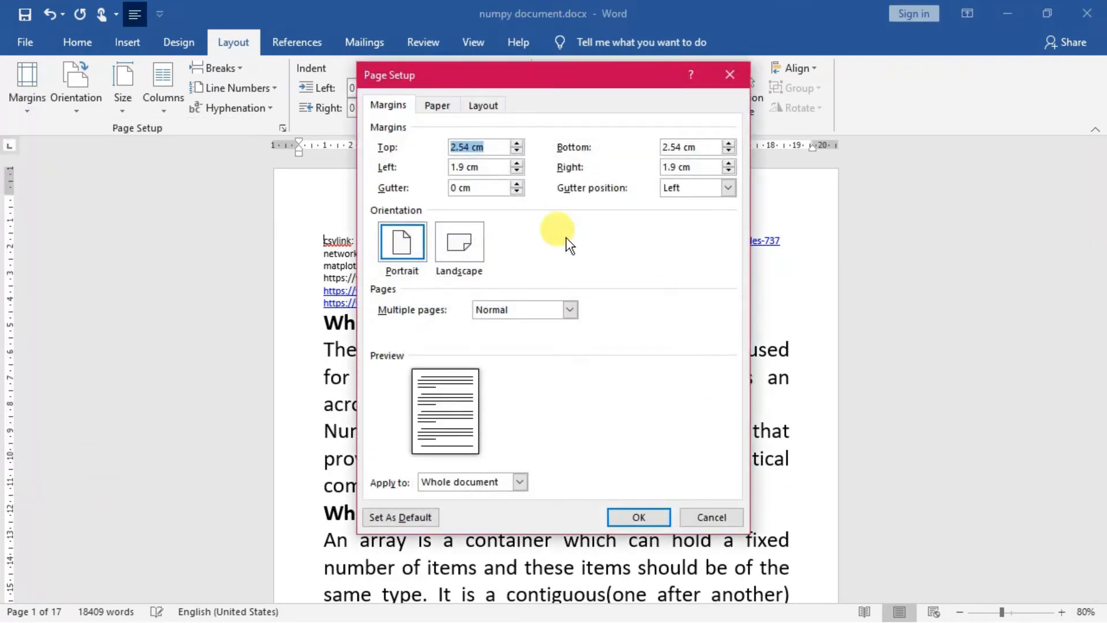
{"action": "left_click", "coordinate": [731, 81]}
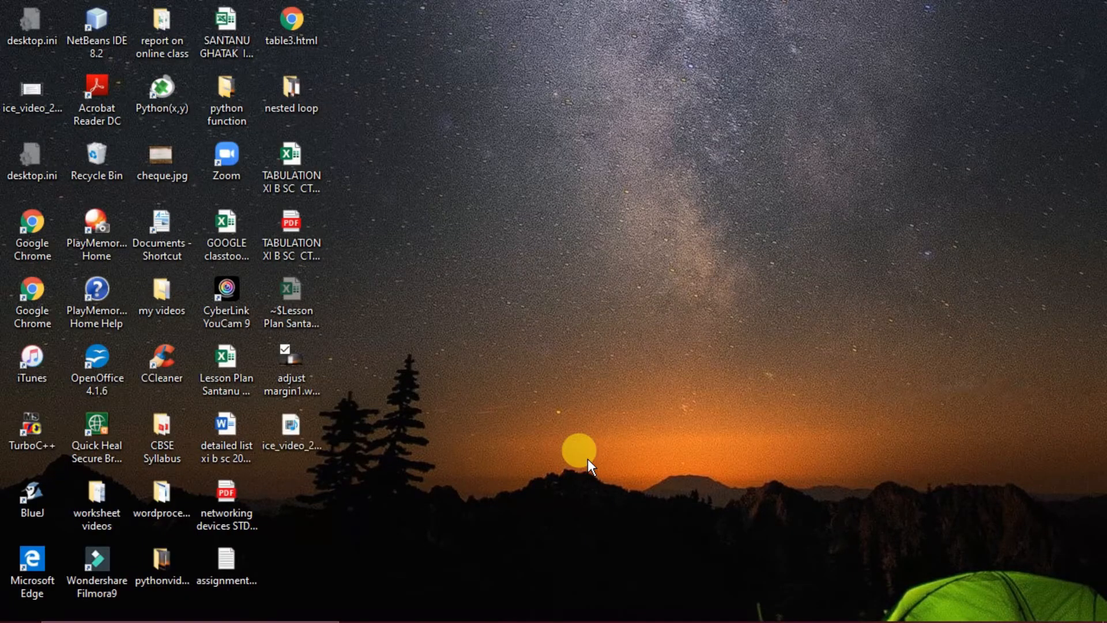
Return to the Word document and set its top, bottom, left and right custom margins to 1 for the whole document
{"action": "mouse_move", "coordinate": [568, 616]}
{"action": "left_click", "coordinate": [741, 605]}
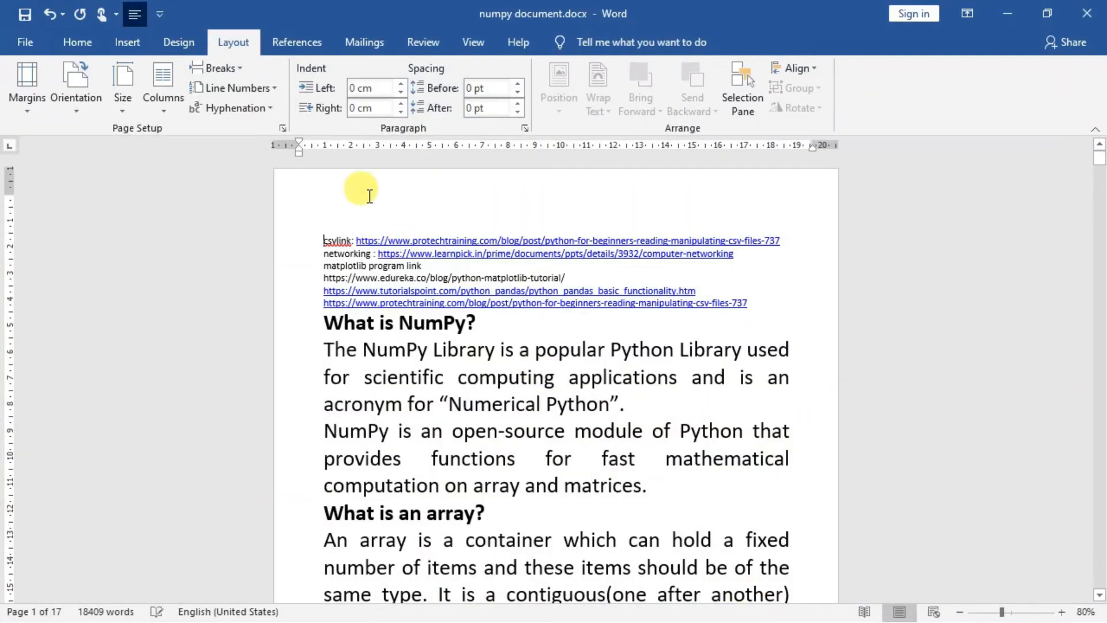
{"action": "left_click", "coordinate": [30, 106]}
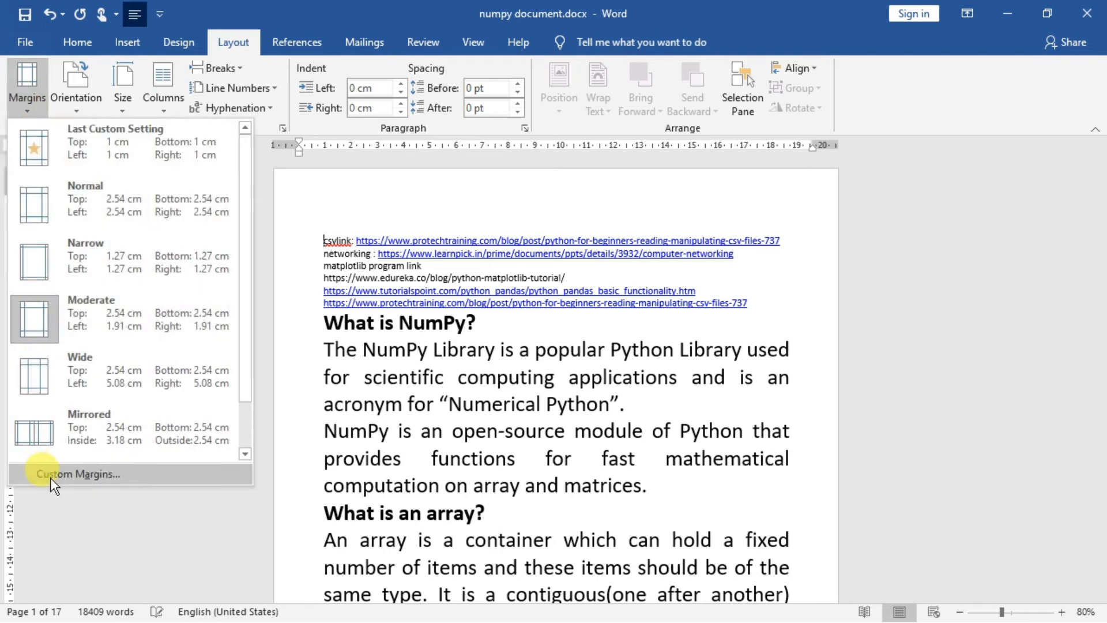
{"action": "left_click", "coordinate": [48, 472]}
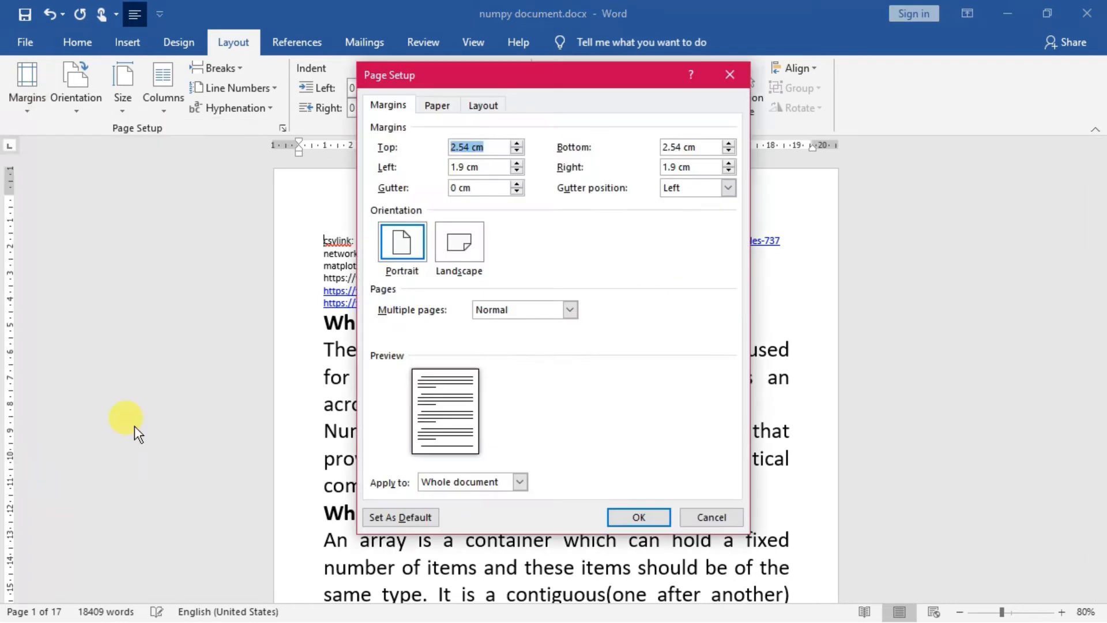
{"action": "type", "text": "1"}
{"action": "key", "text": "Tab"}
{"action": "type", "text": "1"}
{"action": "key", "text": "Tab"}
{"action": "type", "text": "1"}
{"action": "key", "text": "Tab"}
{"action": "type", "text": "1"}
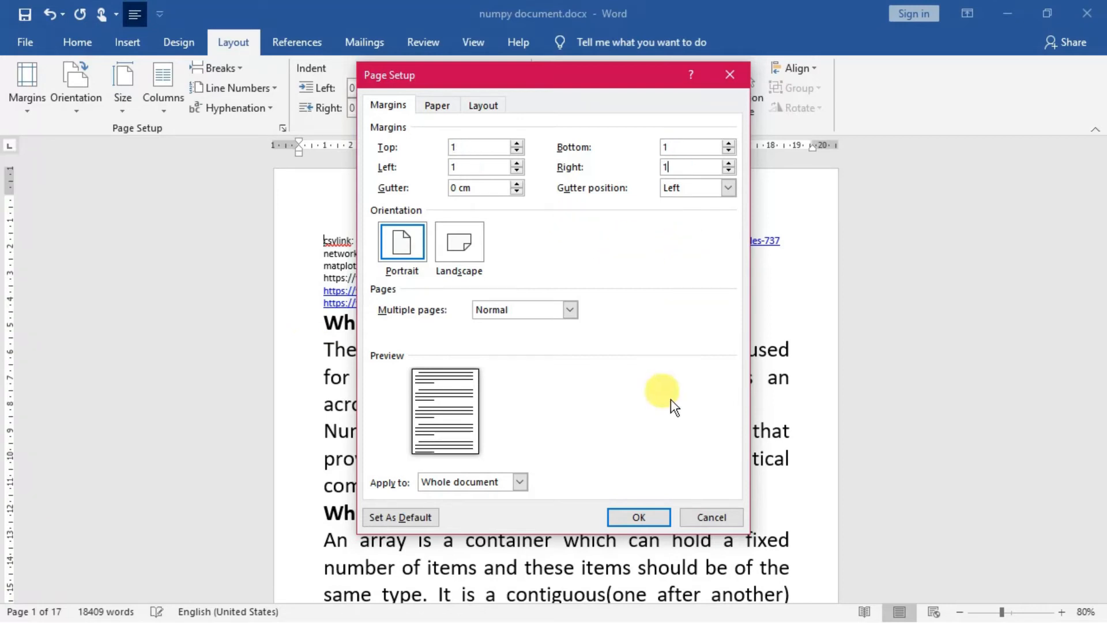
{"action": "left_click", "coordinate": [639, 515]}
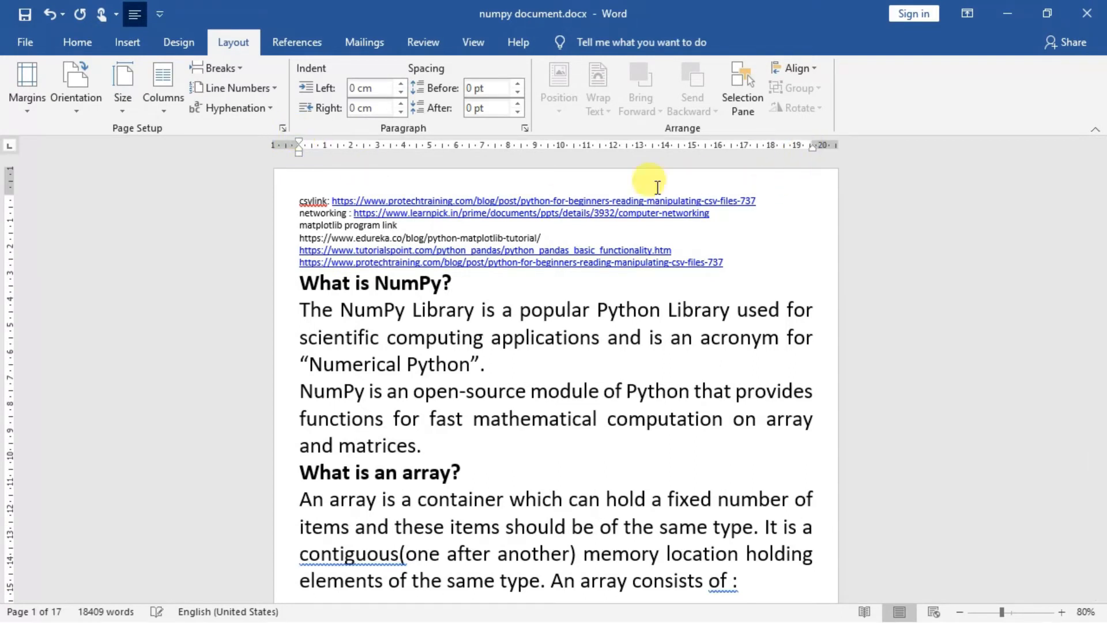
Indent the tutorialspoint link paragraph 1.25 cm from the left
{"action": "left_click", "coordinate": [299, 202]}
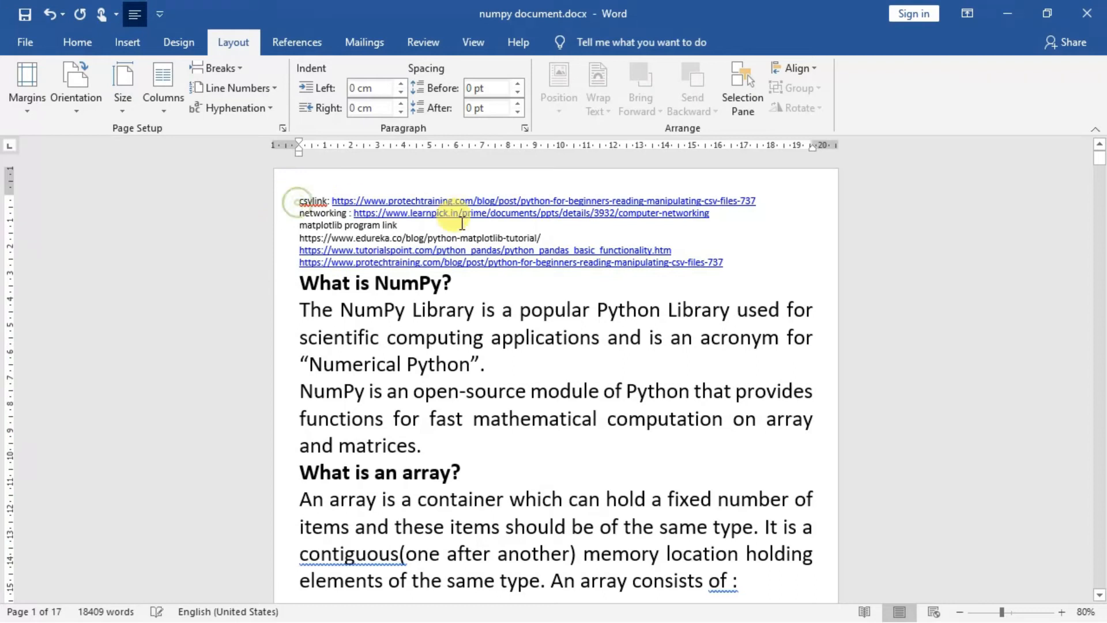
{"action": "left_click", "coordinate": [798, 252]}
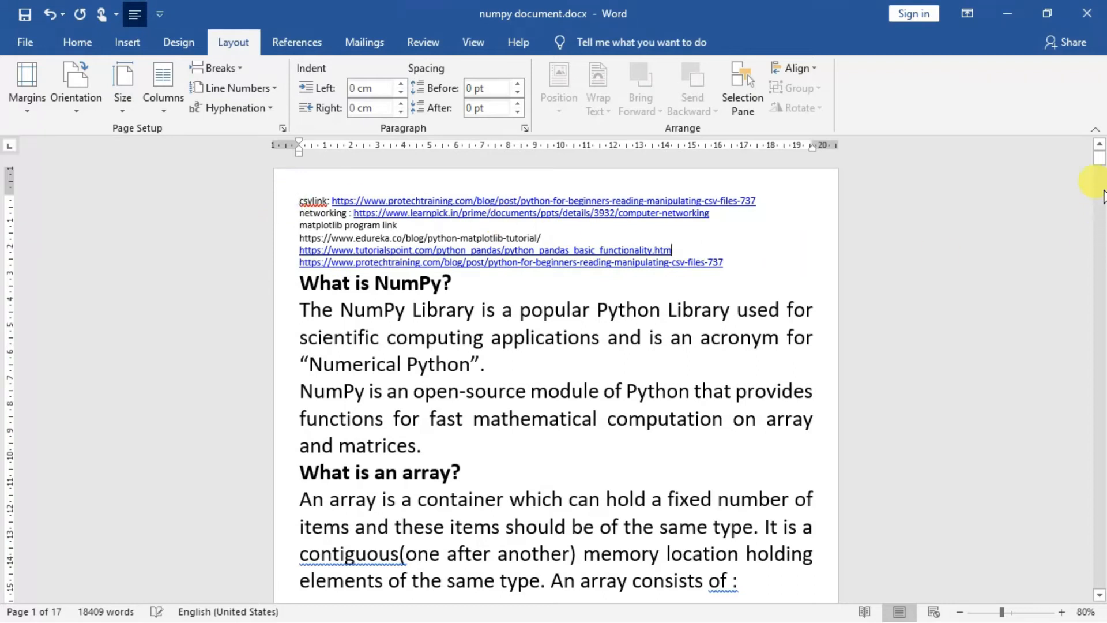
{"action": "mouse_move", "coordinate": [1096, 155]}
{"action": "left_mouse_down"}
{"action": "mouse_move", "coordinate": [1096, 167]}
{"action": "mouse_move", "coordinate": [1100, 155]}
{"action": "left_mouse_up"}
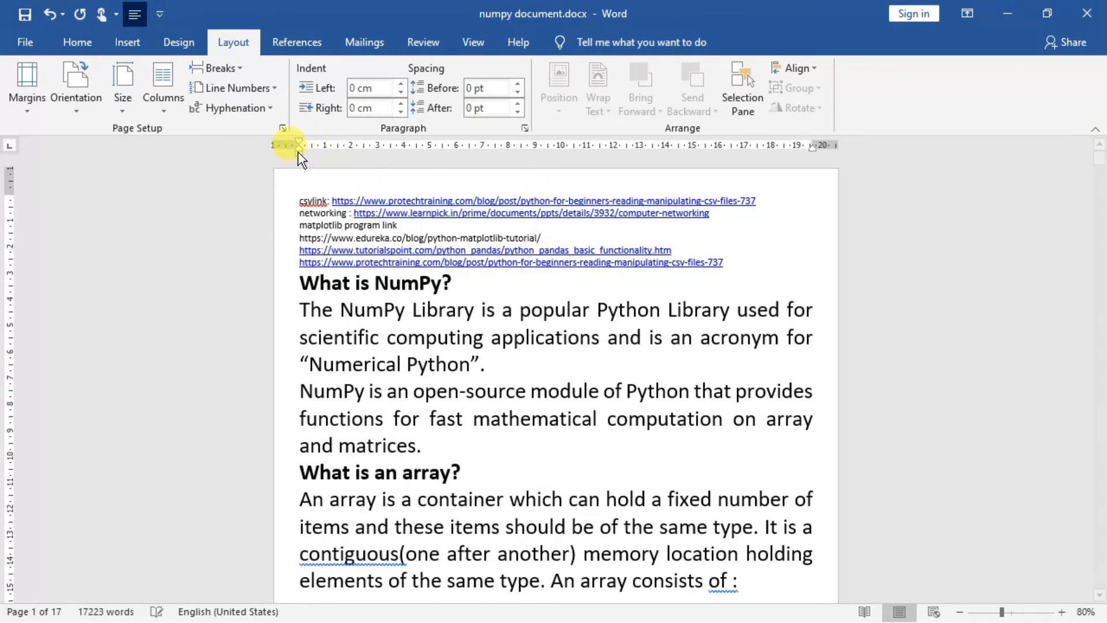
{"action": "left_click_drag", "start_coordinate": [299, 154], "coordinate": [336, 156]}
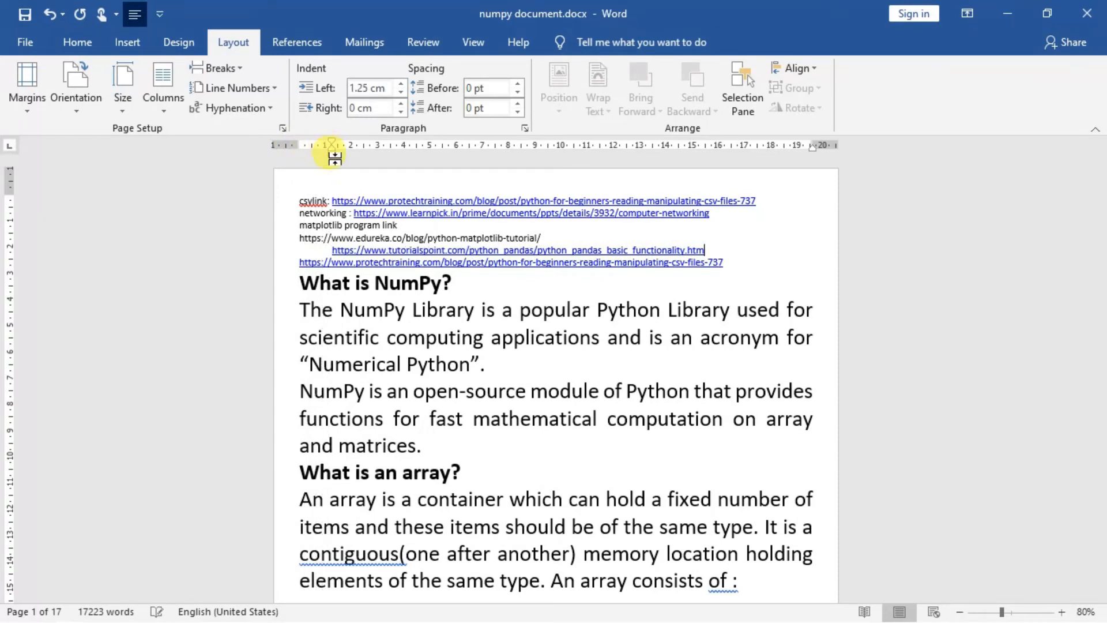
Indent the csvlink paragraph on the first line 0.75 cm from the left and 2.09 cm from the right
{"action": "left_click", "coordinate": [368, 162]}
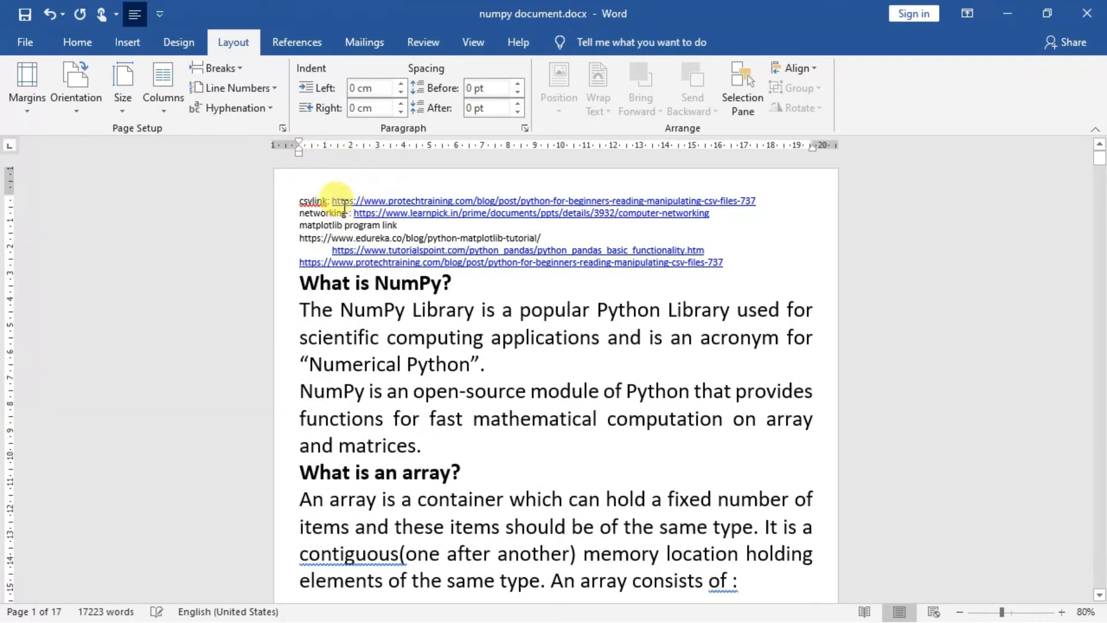
{"action": "left_click", "coordinate": [294, 198]}
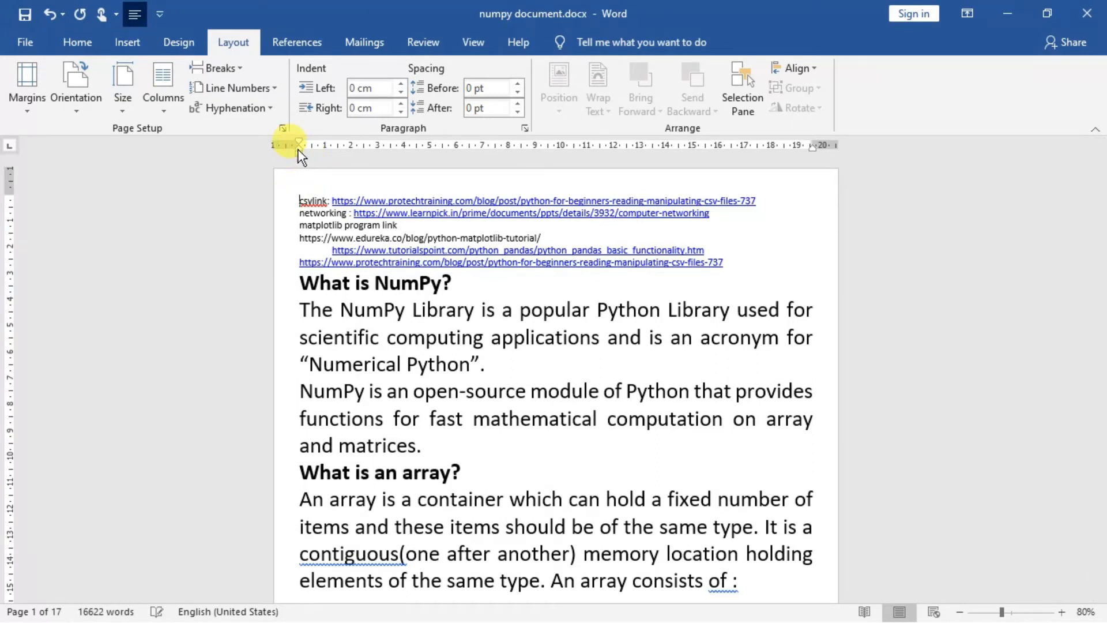
{"action": "left_click_drag", "start_coordinate": [298, 155], "coordinate": [321, 154]}
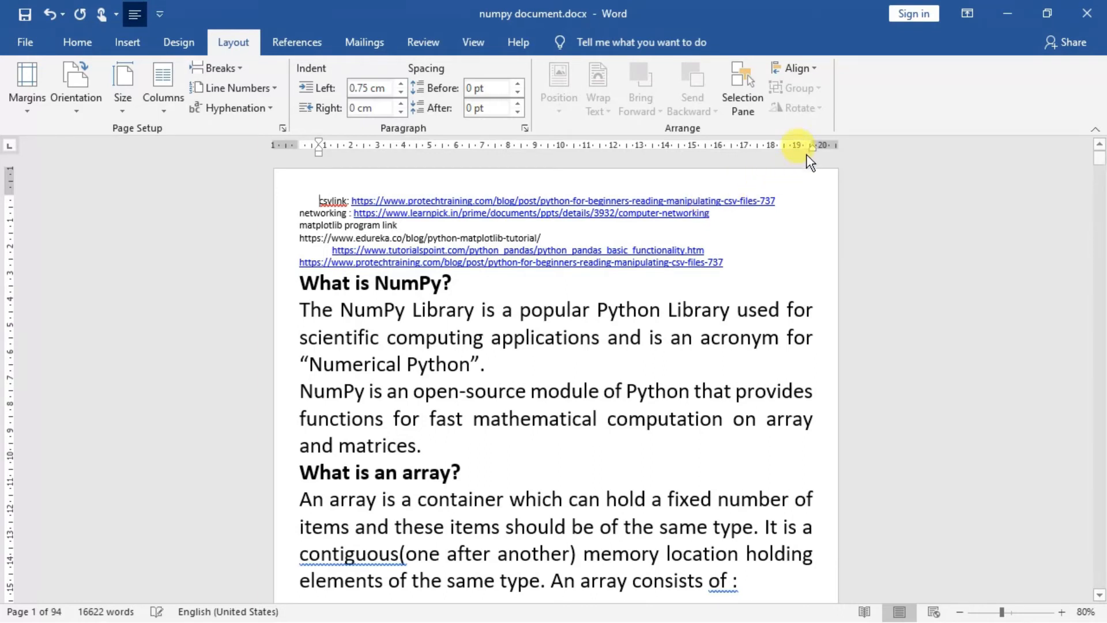
{"action": "left_click_drag", "start_coordinate": [814, 150], "coordinate": [760, 165]}
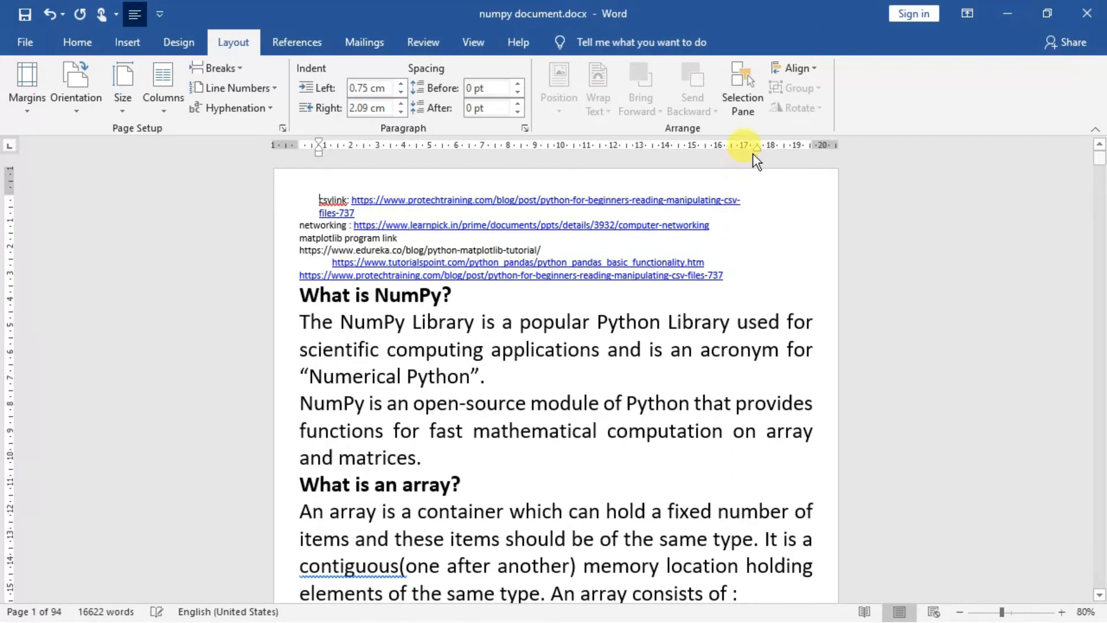
Reduce the csvlink paragraph's right indent to 0.09 cm and its left indent to 0 cm
{"action": "left_click_drag", "start_coordinate": [757, 149], "coordinate": [810, 156]}
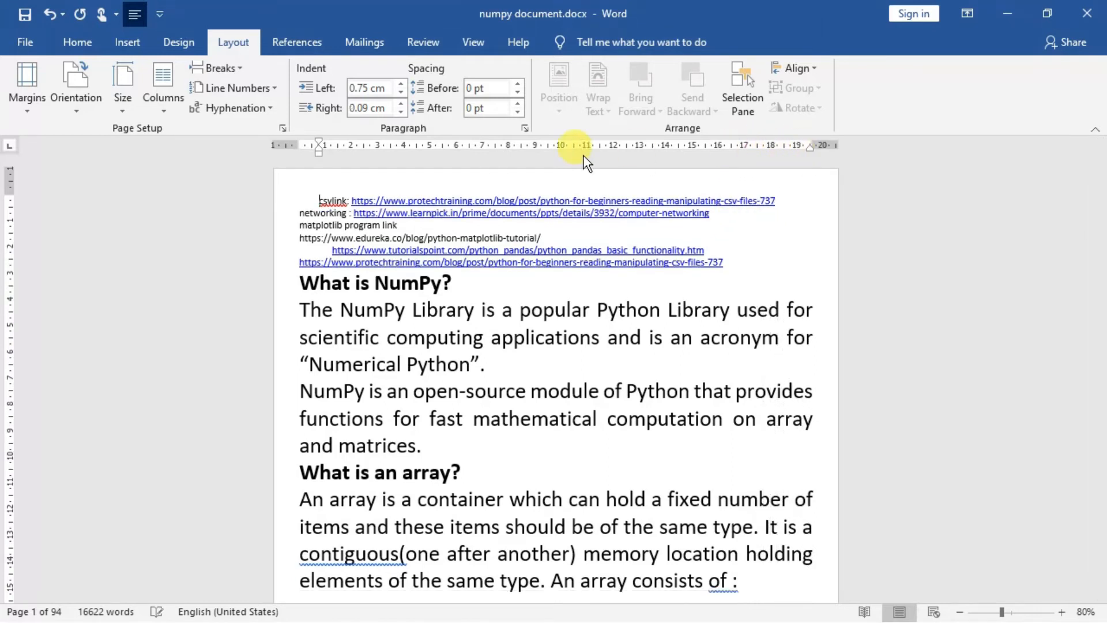
{"action": "left_click_drag", "start_coordinate": [320, 152], "coordinate": [296, 155]}
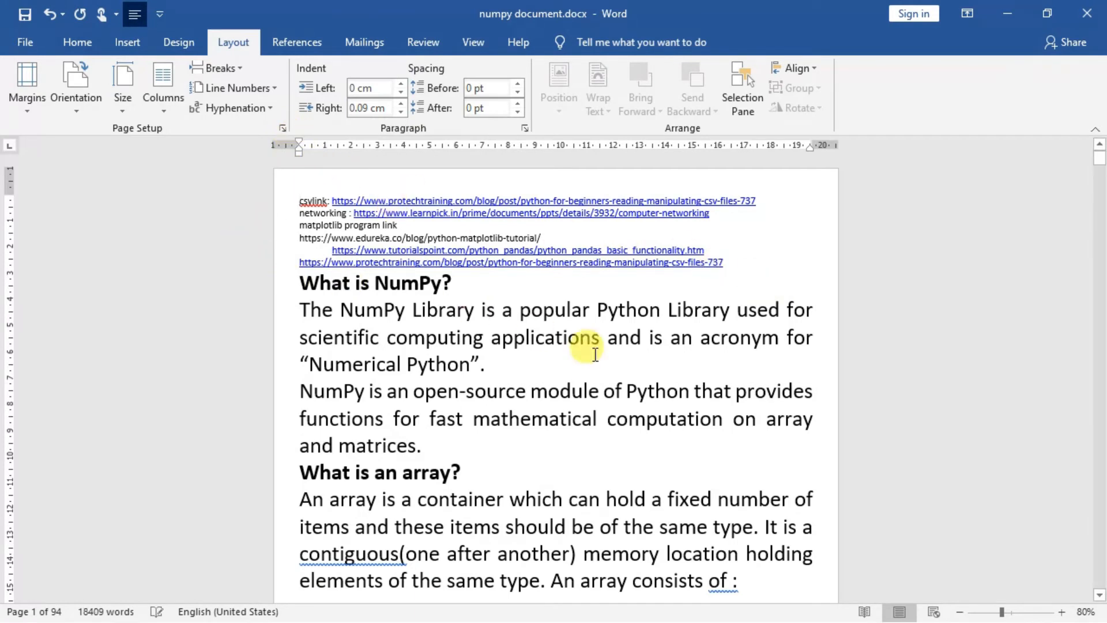
Apply the Wide preset margins and replace them with the Narrow preset
{"action": "left_click", "coordinate": [23, 107]}
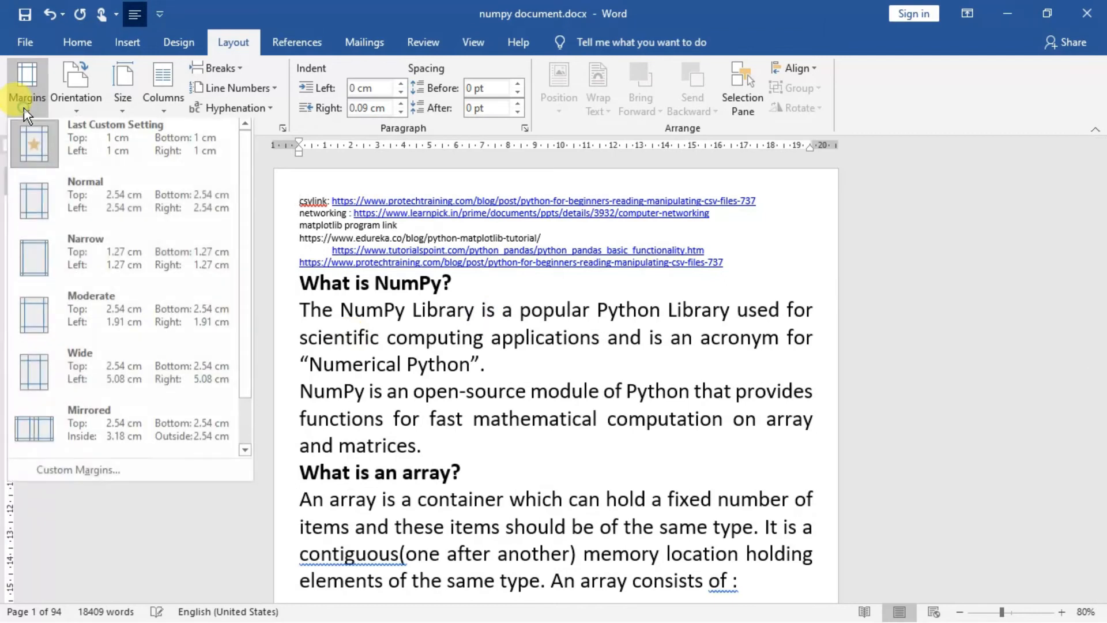
{"action": "left_click", "coordinate": [79, 369]}
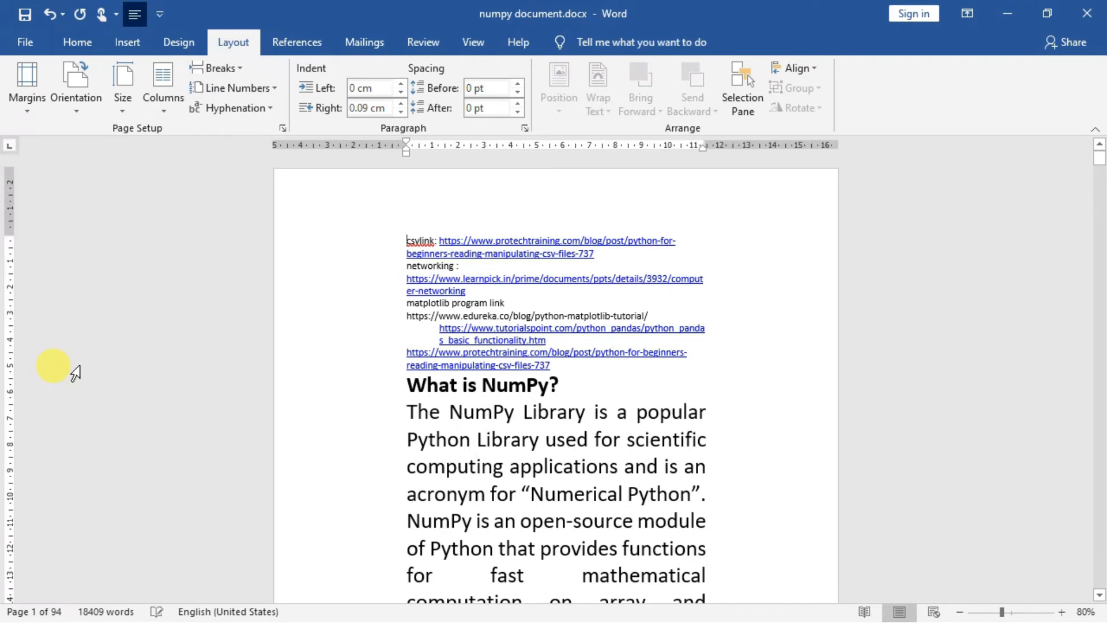
{"action": "left_click", "coordinate": [16, 105]}
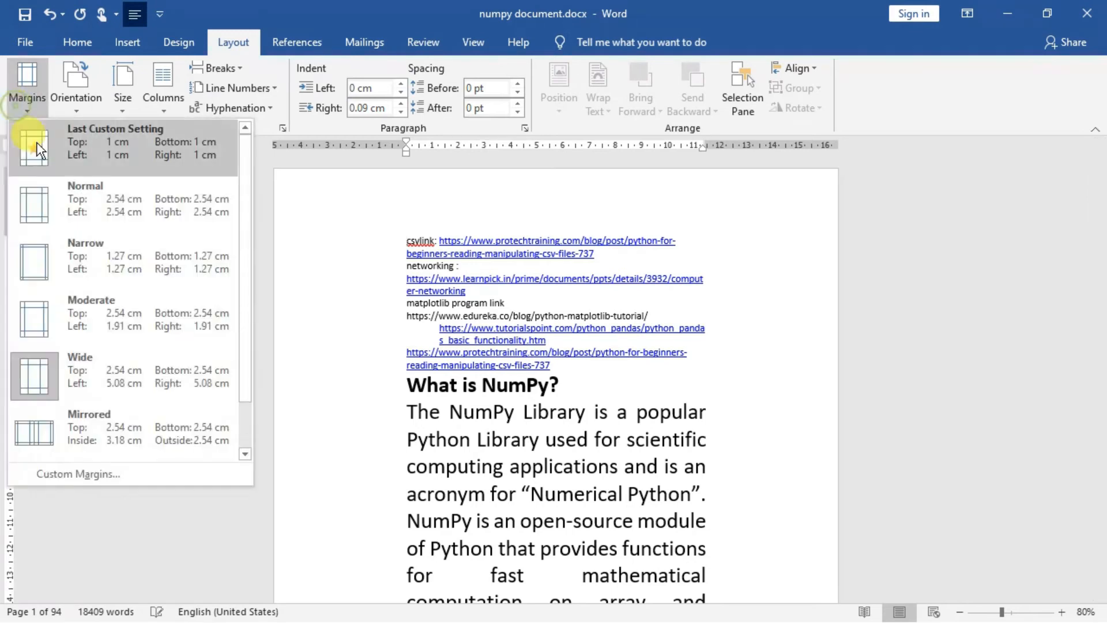
{"action": "left_click", "coordinate": [51, 264]}
Apply the Normal preset margins and replace them with the last custom setting of 1 cm on all sides
{"action": "left_click", "coordinate": [36, 102]}
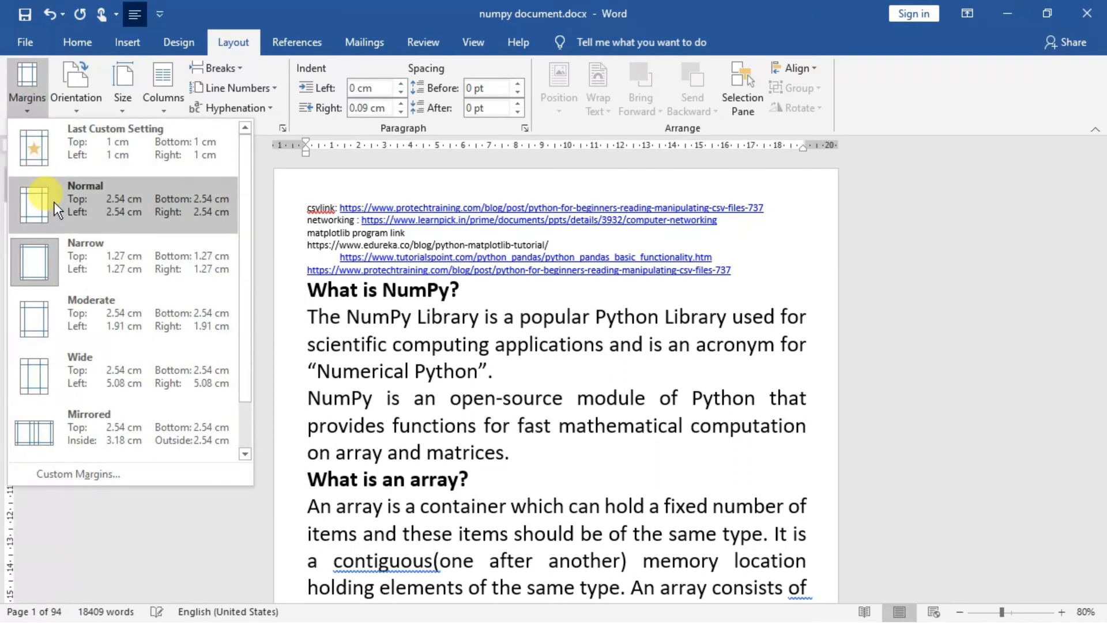
{"action": "left_click", "coordinate": [54, 202]}
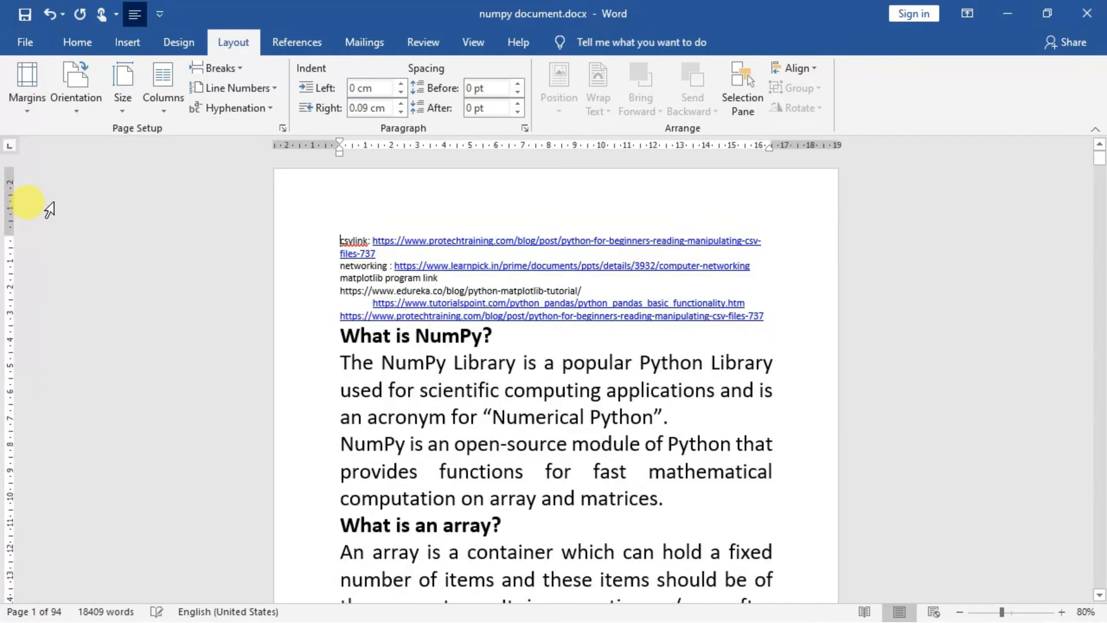
{"action": "left_click", "coordinate": [23, 115]}
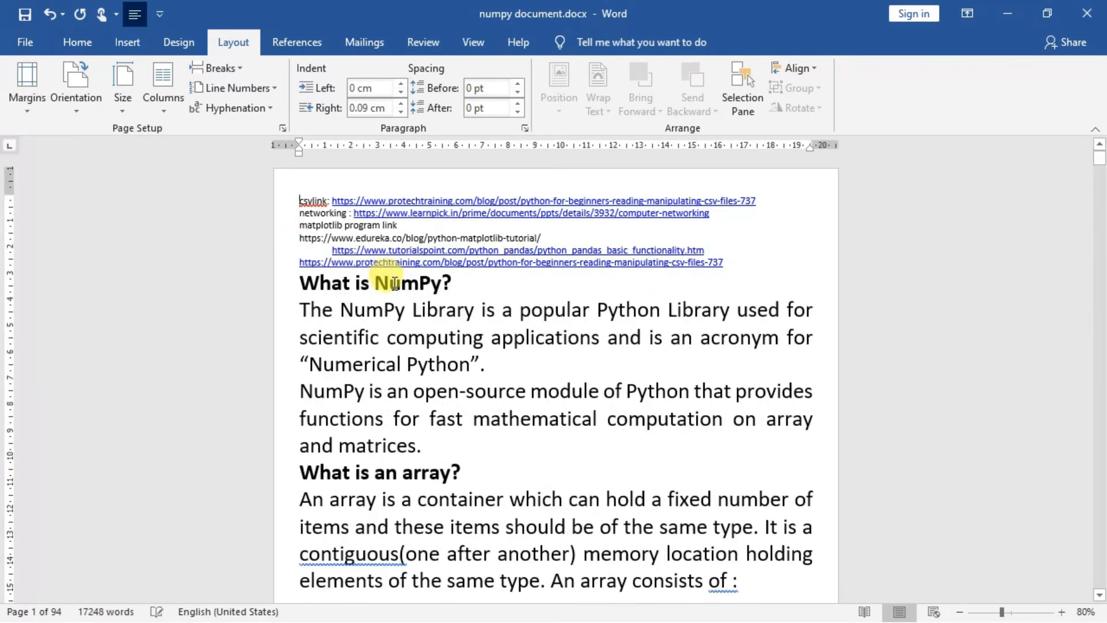
Switch the page orientation to Landscape and return it to Portrait
{"action": "left_click", "coordinate": [31, 100]}
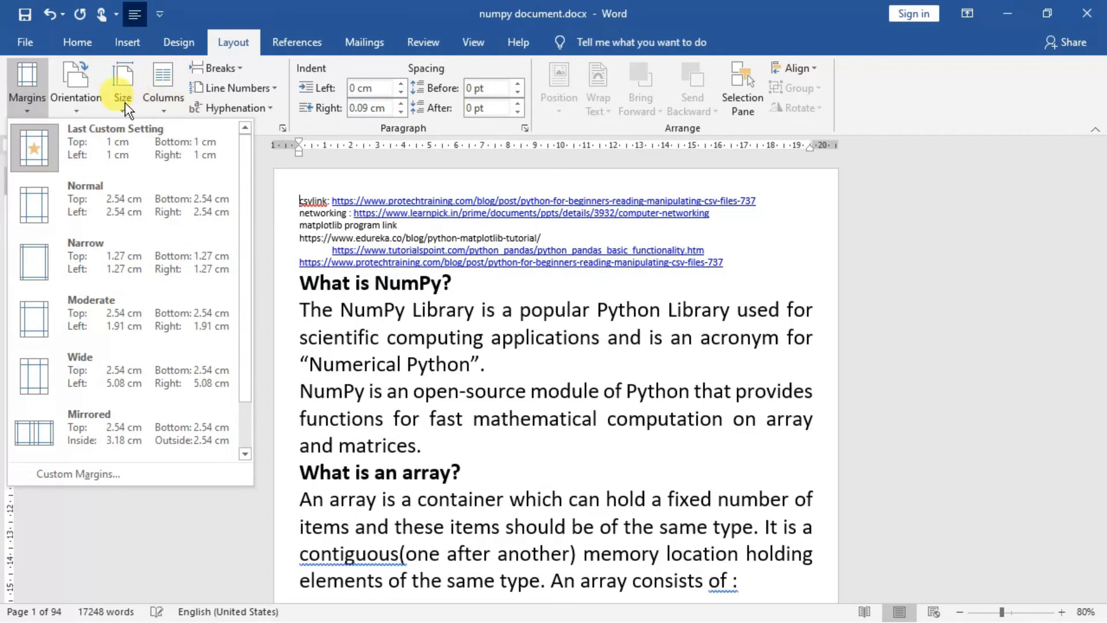
{"action": "left_click", "coordinate": [76, 98]}
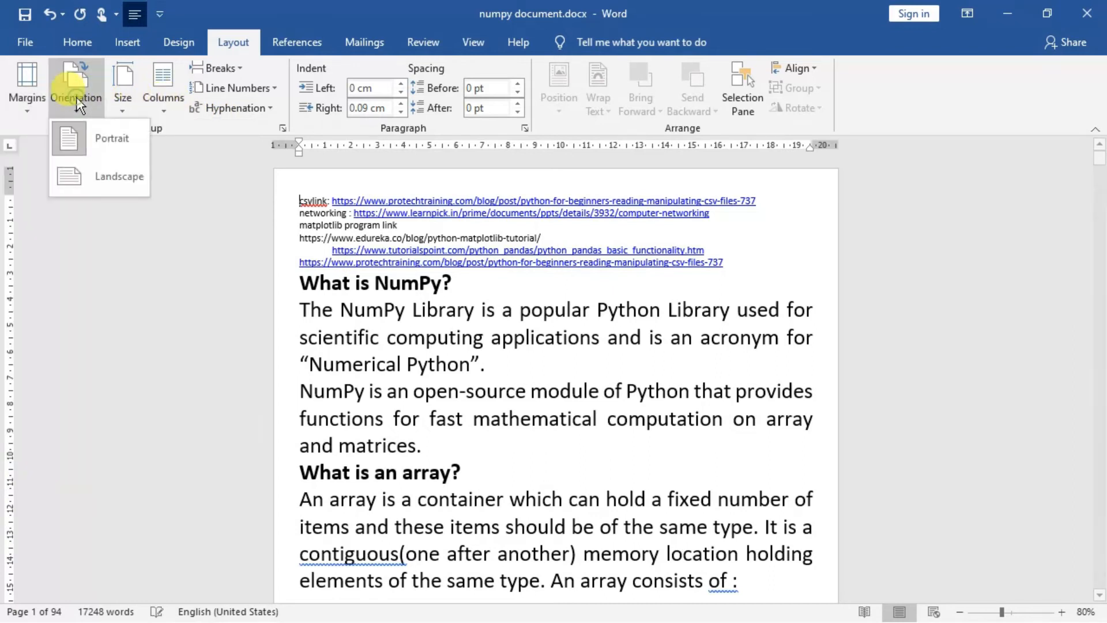
{"action": "left_click", "coordinate": [104, 173]}
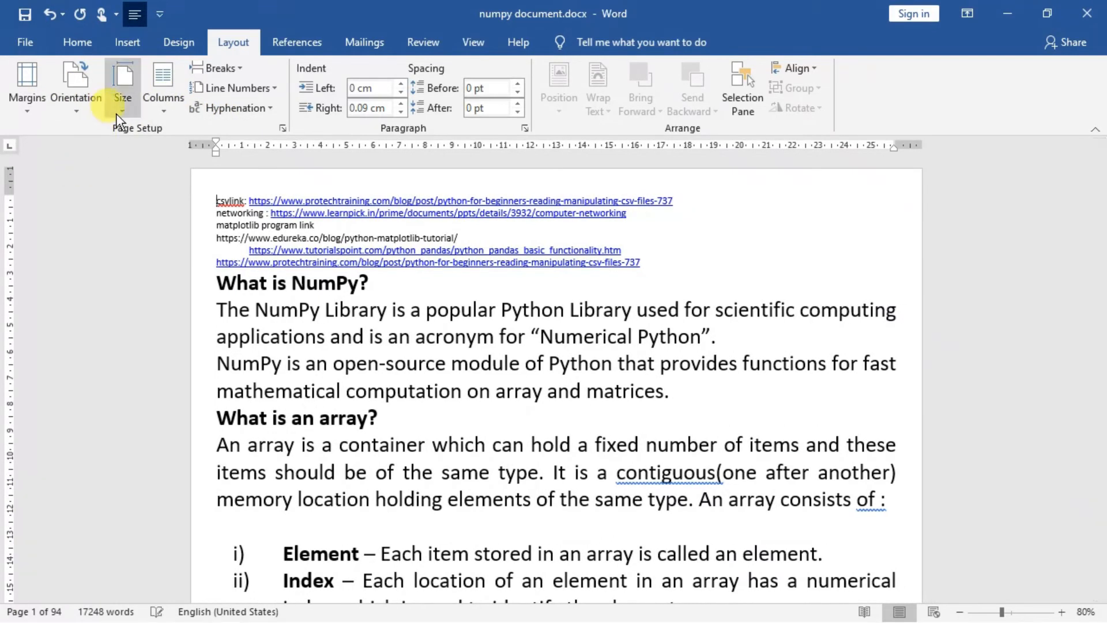
{"action": "left_click", "coordinate": [78, 106]}
{"action": "left_click", "coordinate": [85, 135]}
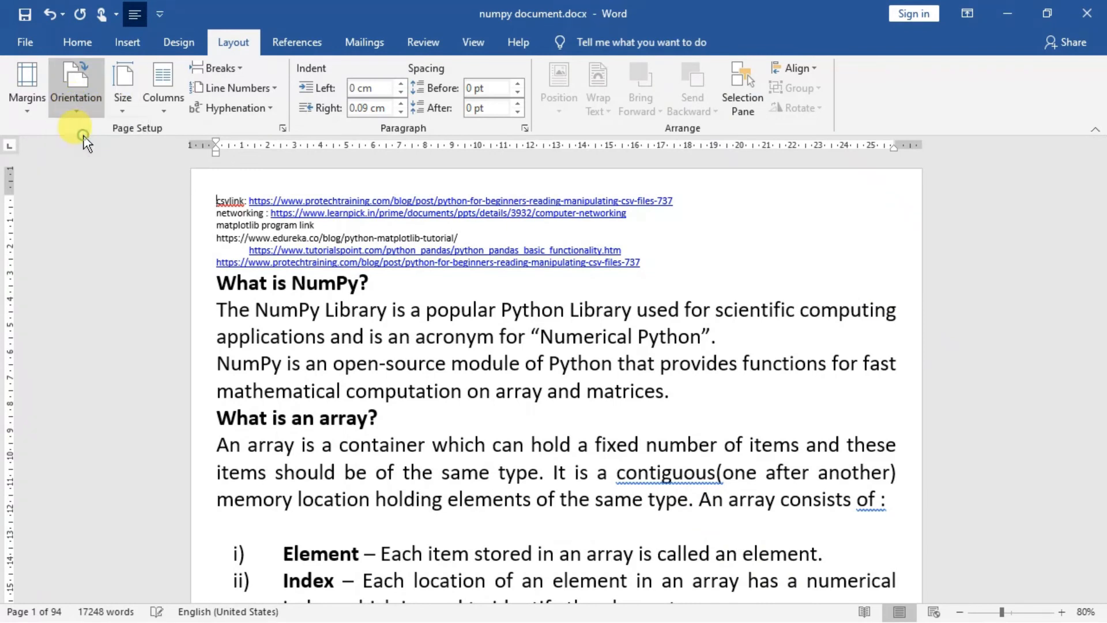
Review the paper sizes and the page setup's margin and layout settings, and choose a blue Box page border for the whole document
{"action": "left_click", "coordinate": [123, 104]}
{"action": "left_click", "coordinate": [123, 104]}
{"action": "left_click", "coordinate": [123, 103]}
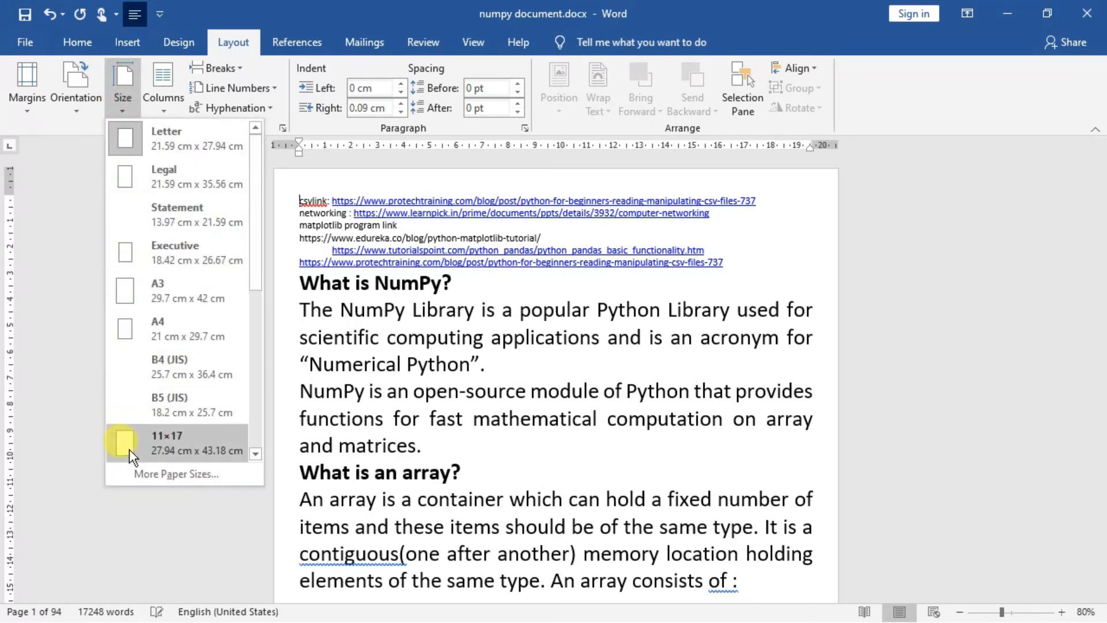
{"action": "left_click", "coordinate": [154, 473]}
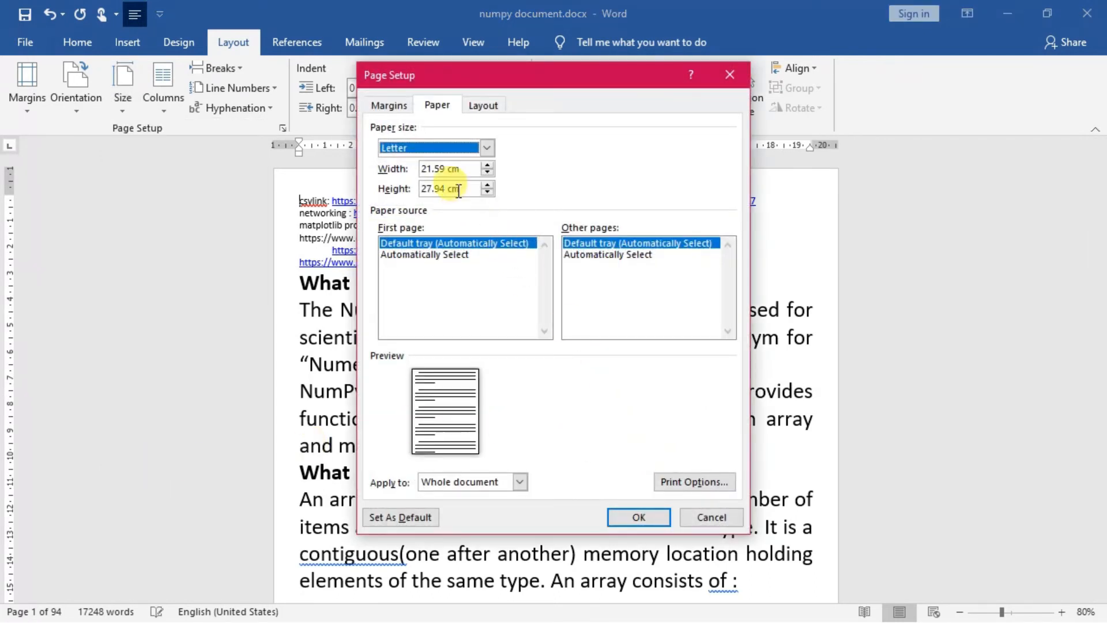
{"action": "left_click", "coordinate": [393, 105]}
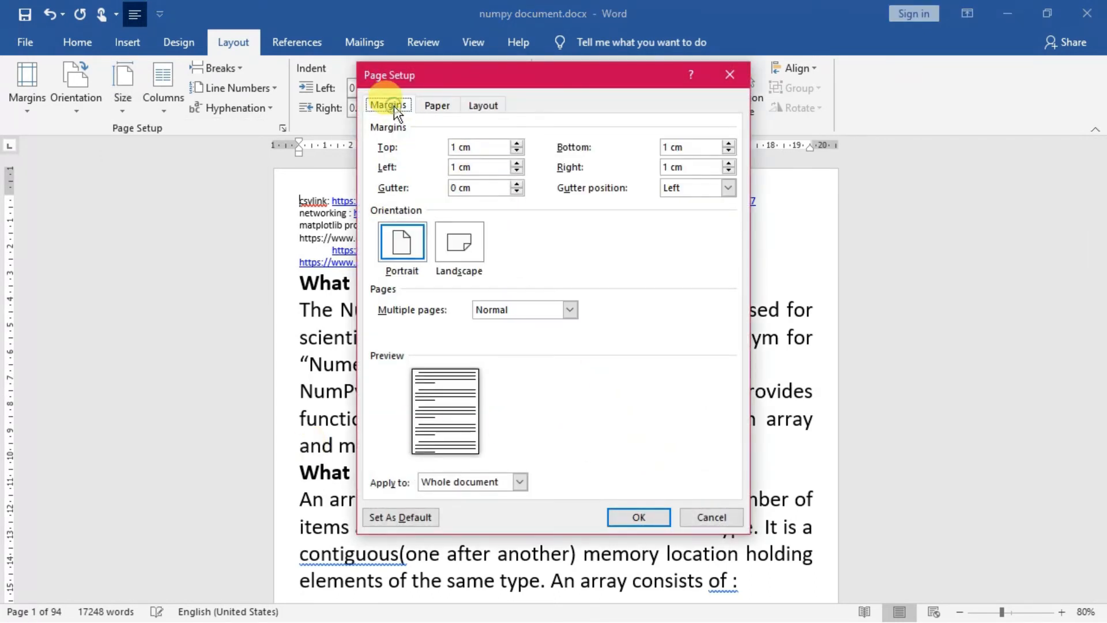
{"action": "left_click", "coordinate": [485, 107]}
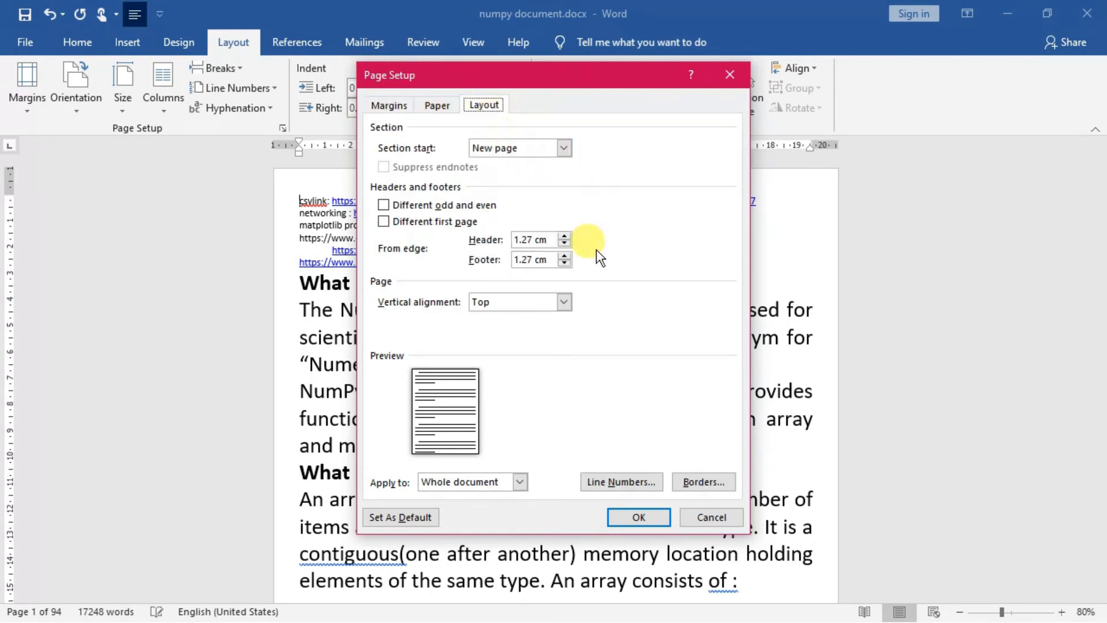
{"action": "left_click", "coordinate": [697, 482]}
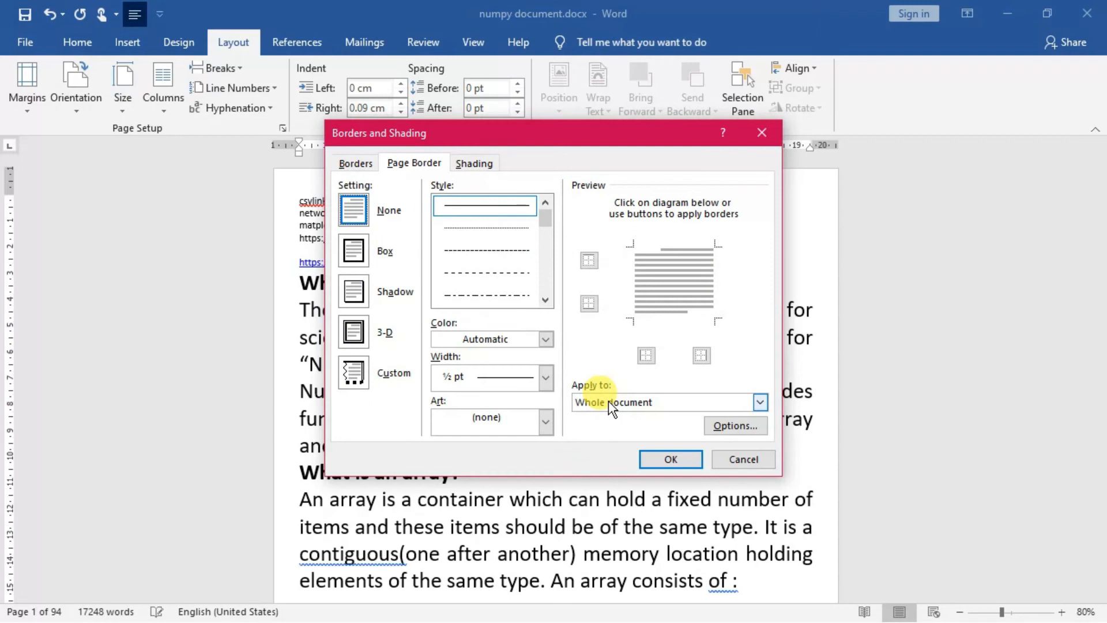
{"action": "left_click", "coordinate": [363, 251]}
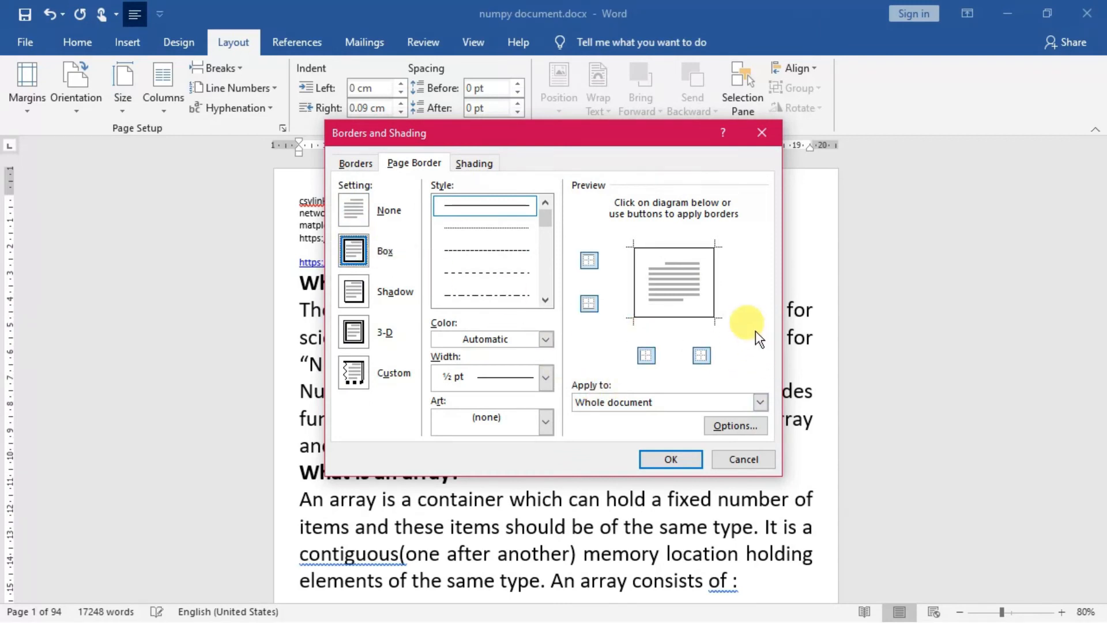
{"action": "left_click", "coordinate": [546, 339]}
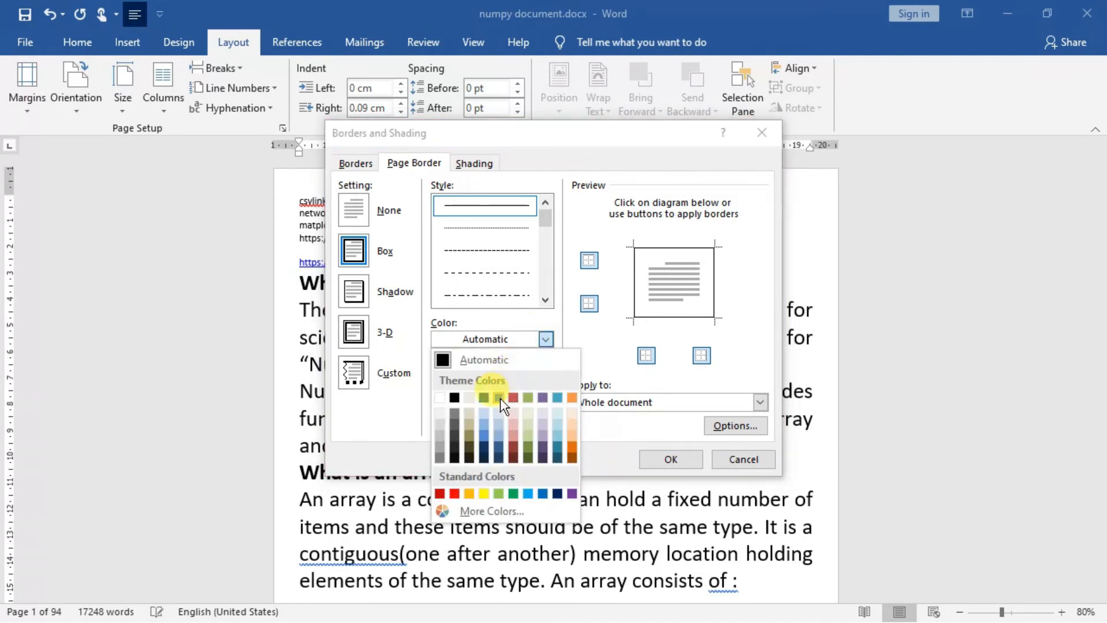
{"action": "left_click", "coordinate": [498, 398]}
Set the page border's top, bottom, right and left margins to 20 pt and apply the border to the document
{"action": "left_click", "coordinate": [735, 426]}
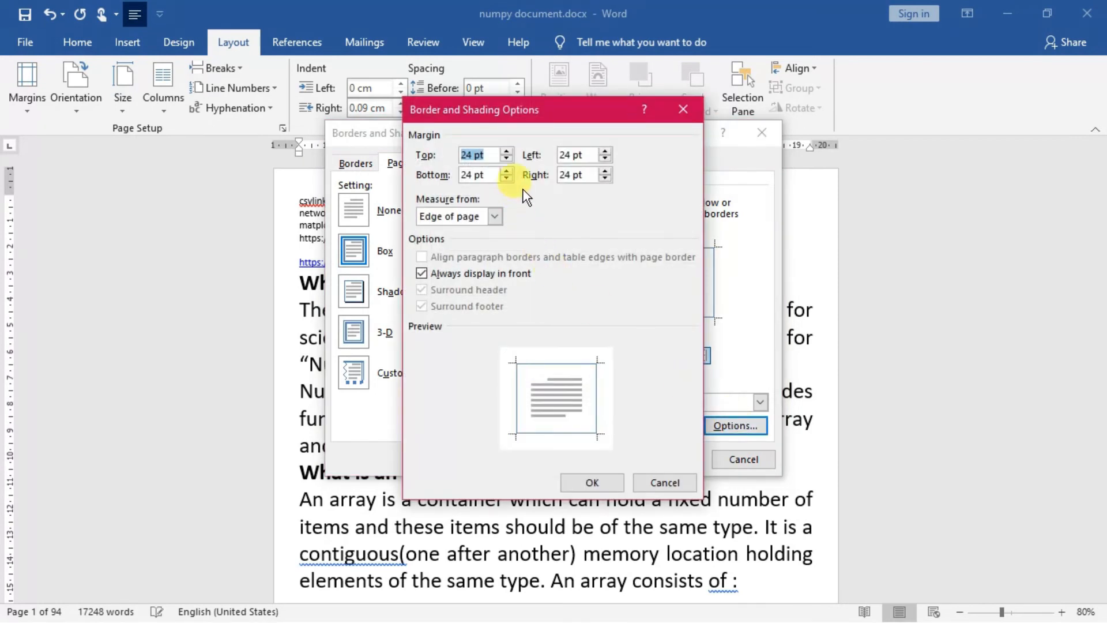
{"action": "left_click", "coordinate": [506, 160]}
{"action": "left_click", "coordinate": [507, 159]}
{"action": "left_click", "coordinate": [507, 160]}
{"action": "left_click", "coordinate": [506, 160]}
{"action": "left_click", "coordinate": [508, 179]}
{"action": "left_click", "coordinate": [508, 179]}
{"action": "left_click", "coordinate": [508, 179]}
{"action": "left_click", "coordinate": [507, 179]}
{"action": "left_click", "coordinate": [605, 178]}
{"action": "left_click", "coordinate": [605, 179]}
{"action": "left_click", "coordinate": [605, 179]}
{"action": "left_click", "coordinate": [605, 179]}
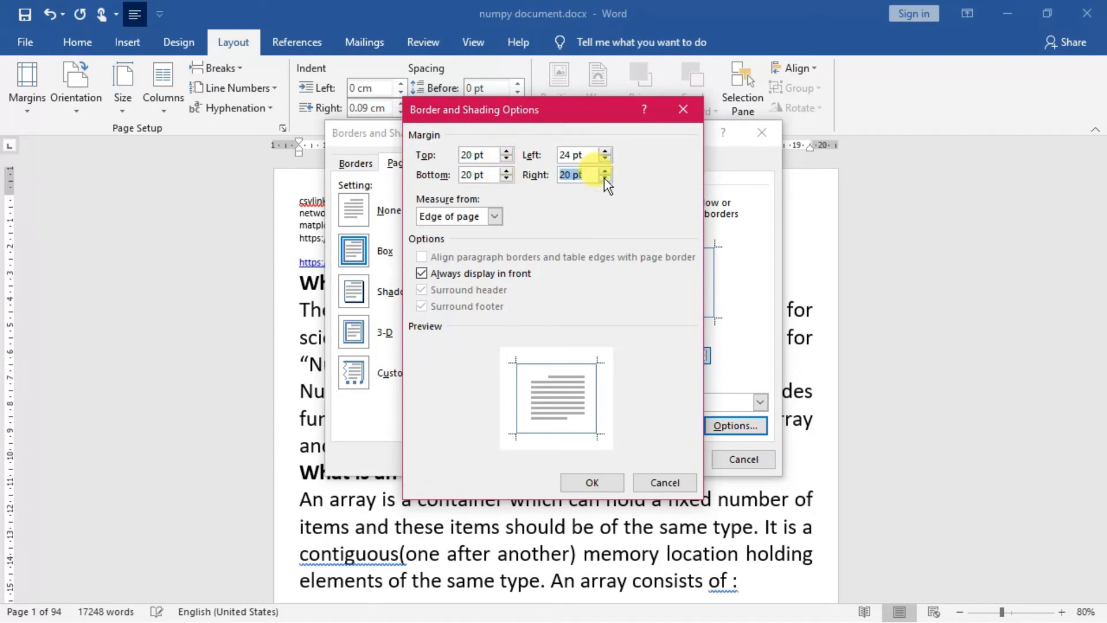
{"action": "left_click", "coordinate": [605, 160]}
{"action": "left_click", "coordinate": [605, 160]}
{"action": "left_click", "coordinate": [605, 160]}
{"action": "left_click", "coordinate": [605, 160]}
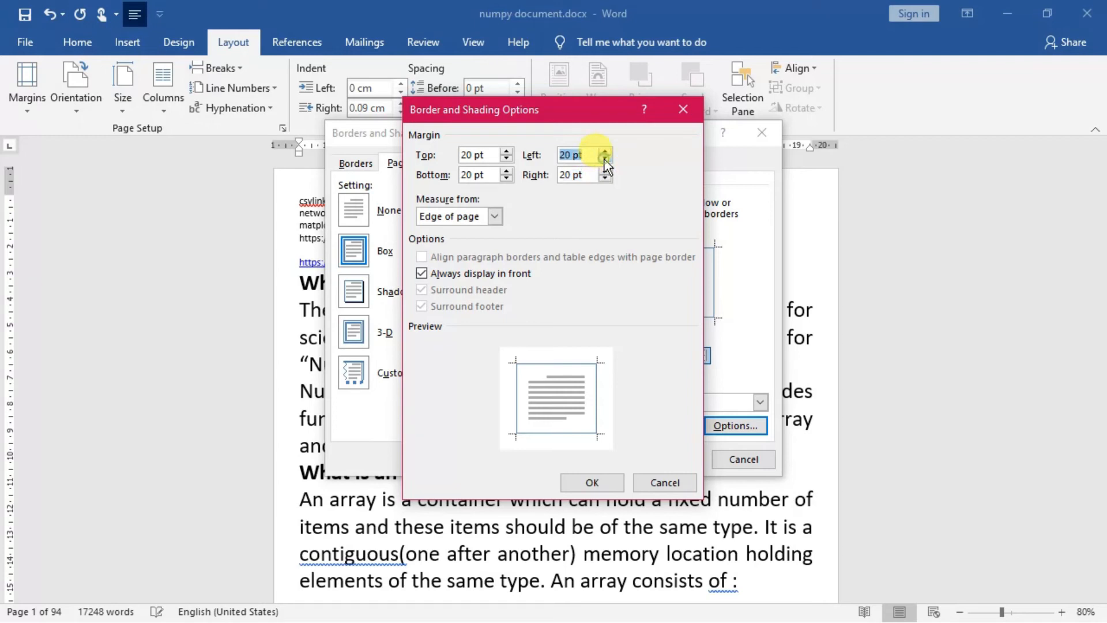
{"action": "left_click", "coordinate": [594, 483]}
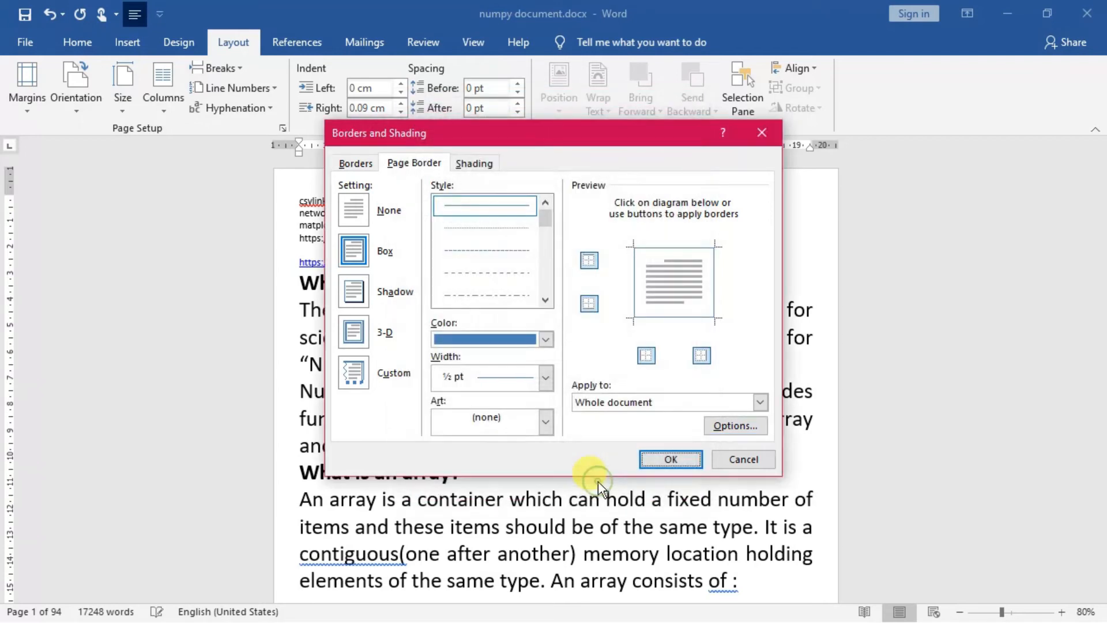
{"action": "left_click", "coordinate": [684, 456]}
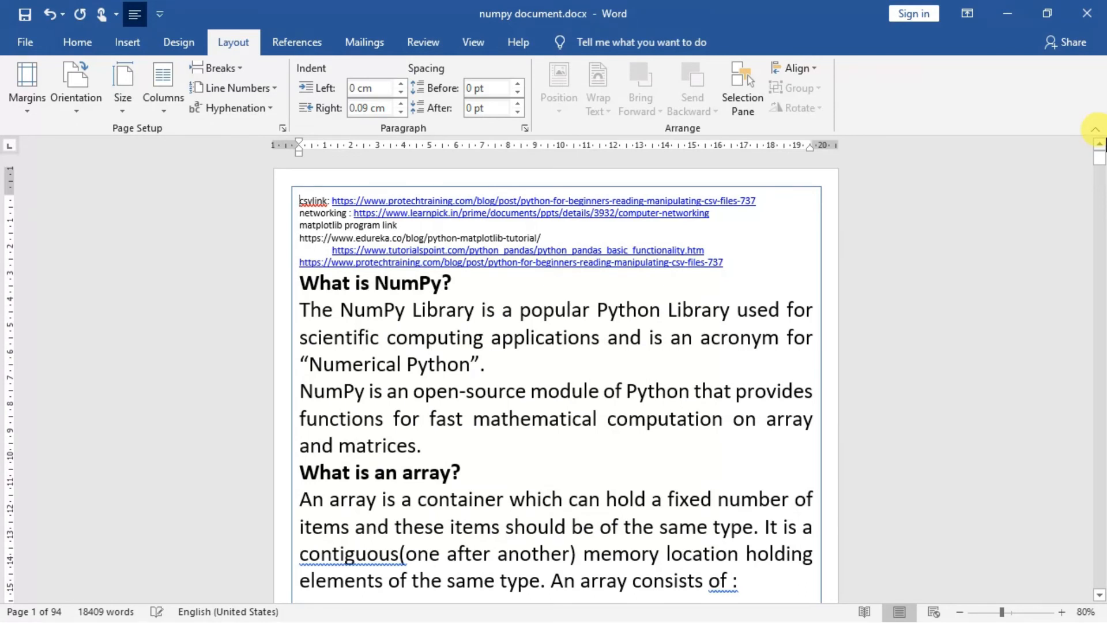
Review the printer, collation and page-range choices in the print settings and set the pages to print to 2,5,6,9-15
{"action": "key", "text": "ctrl+p"}
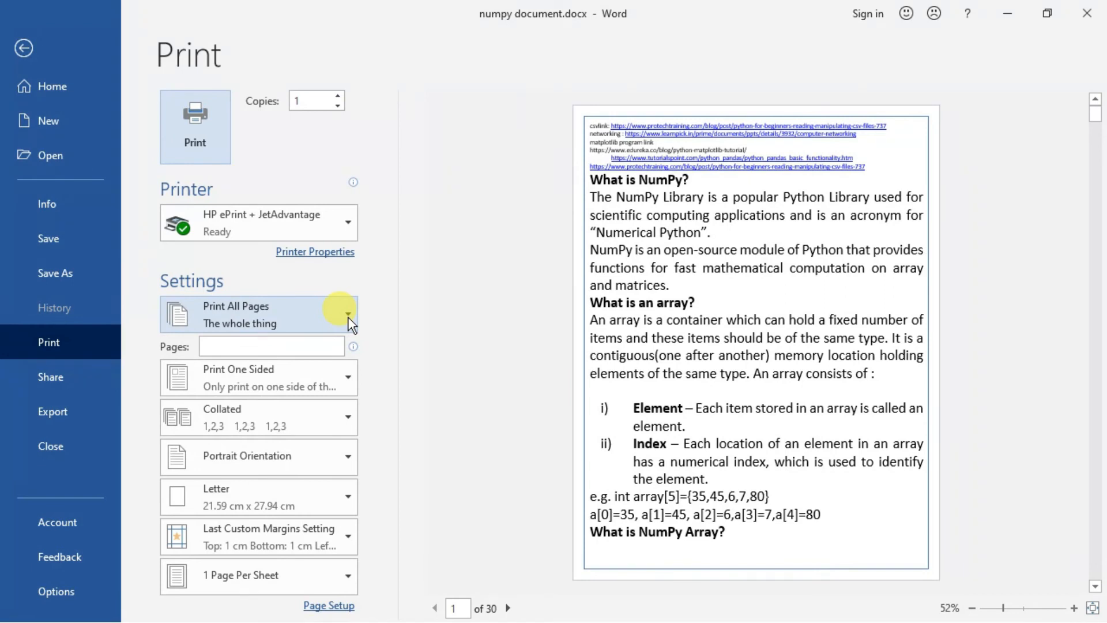
{"action": "left_click", "coordinate": [352, 227]}
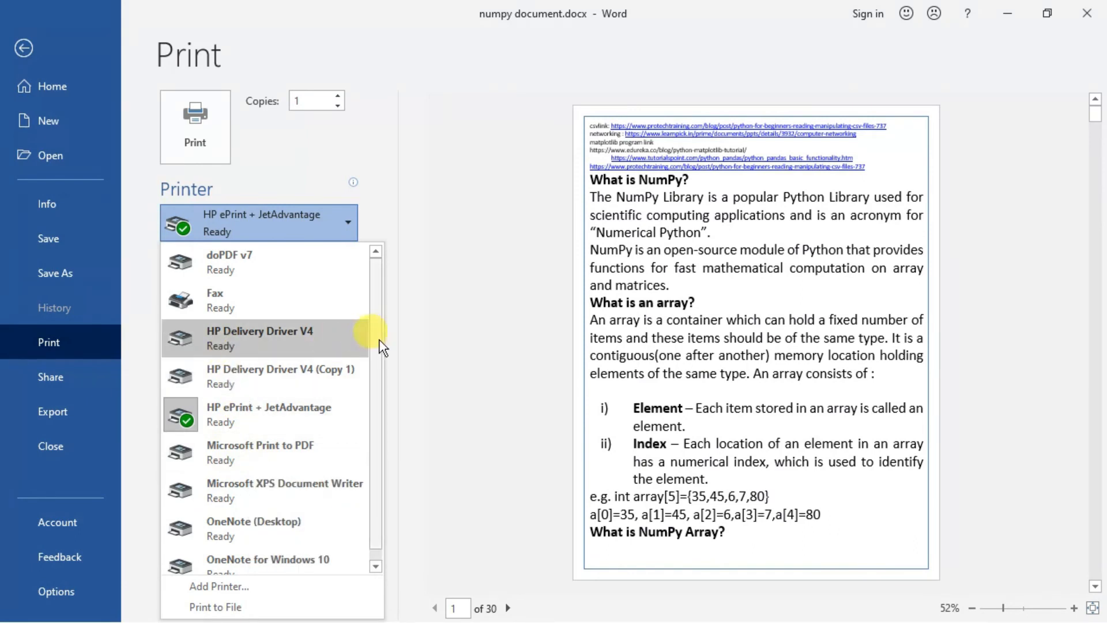
{"action": "left_click", "coordinate": [454, 334]}
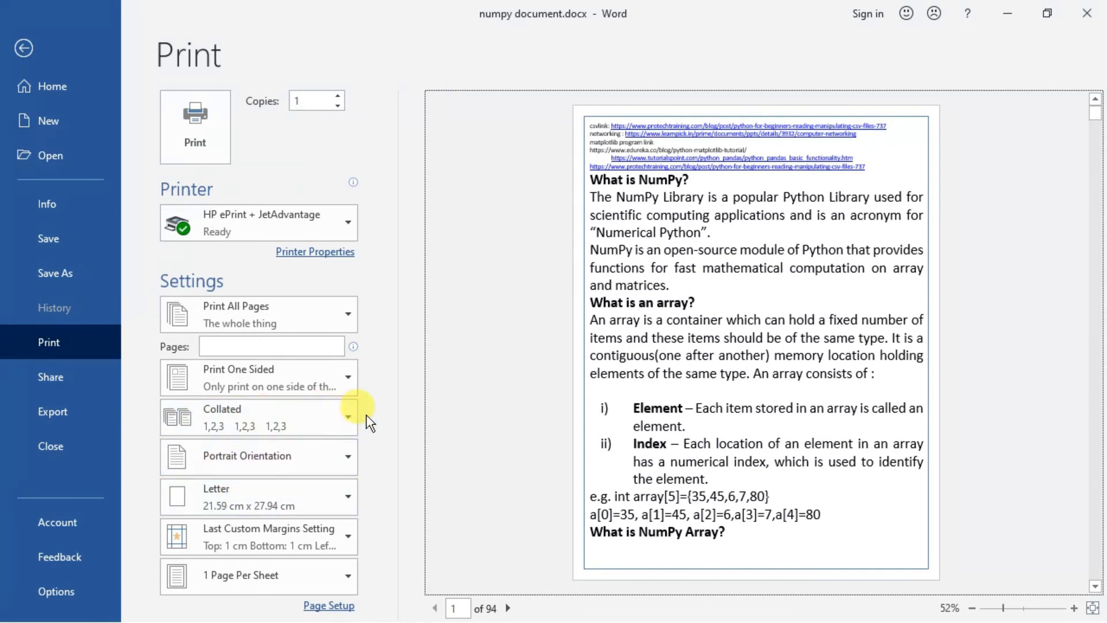
{"action": "left_click", "coordinate": [351, 420]}
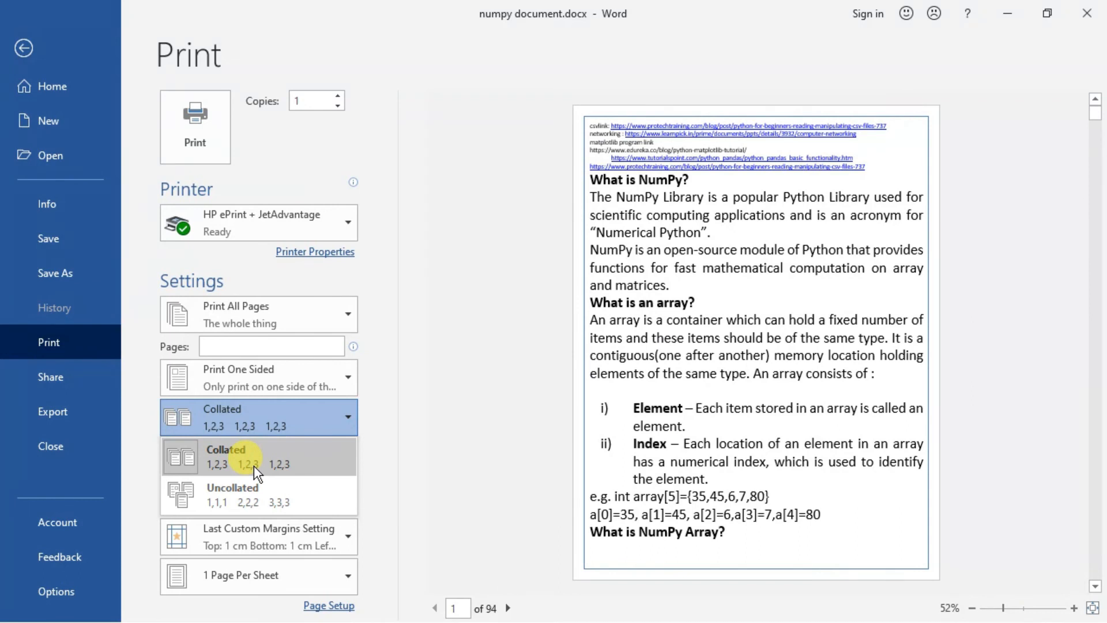
{"action": "left_click", "coordinate": [220, 347]}
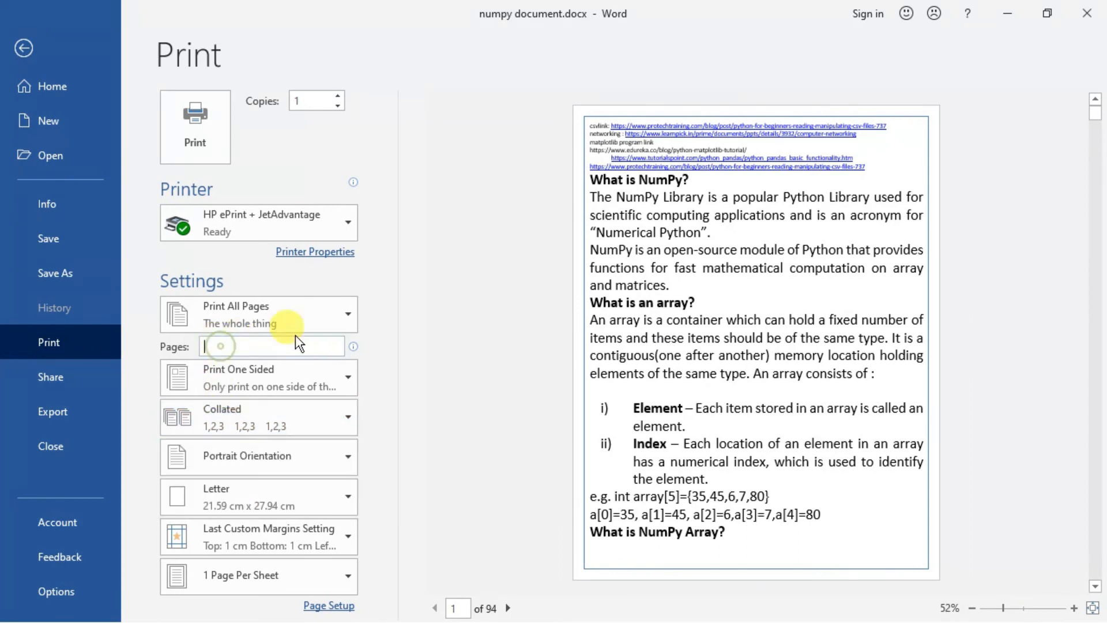
{"action": "left_click", "coordinate": [349, 314]}
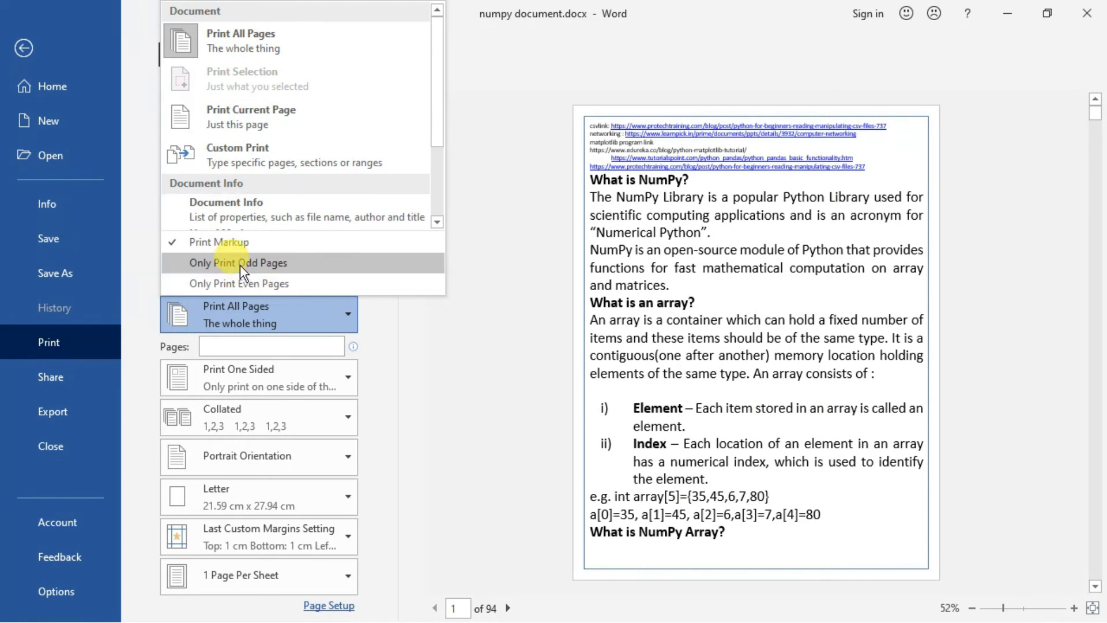
{"action": "left_click", "coordinate": [240, 347]}
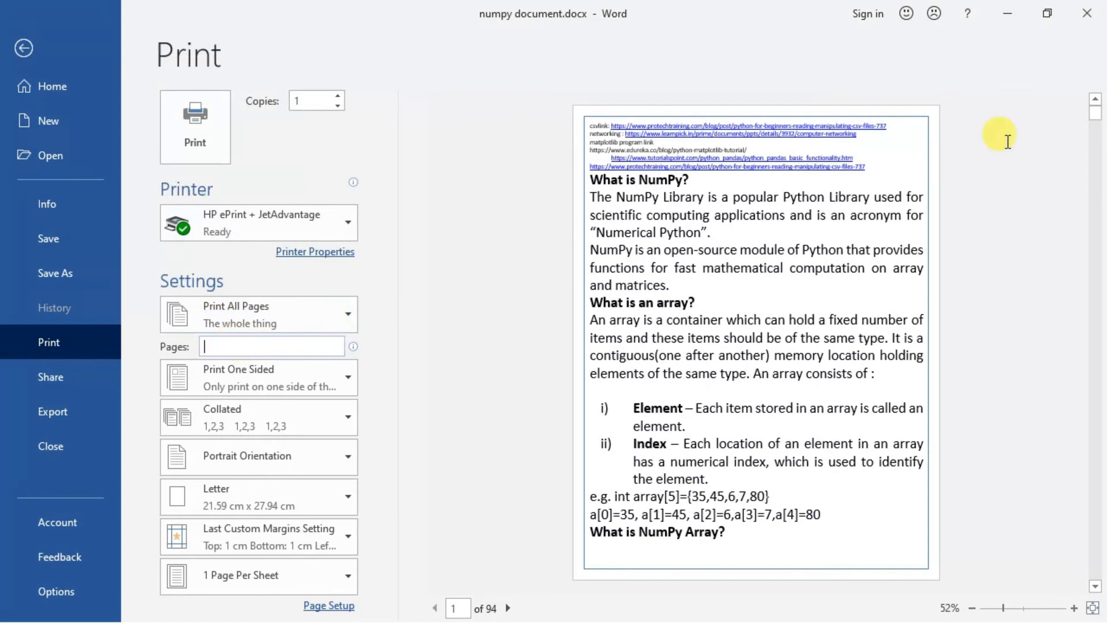
{"action": "type", "text": "2,"}
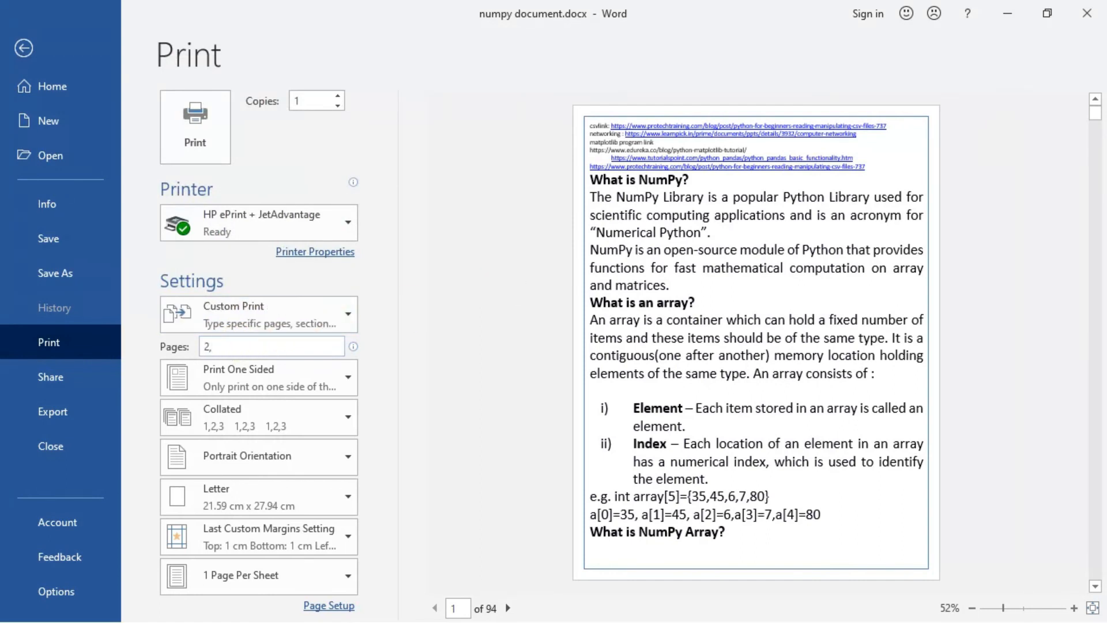
{"action": "type", "text": "5,6,9-15"}
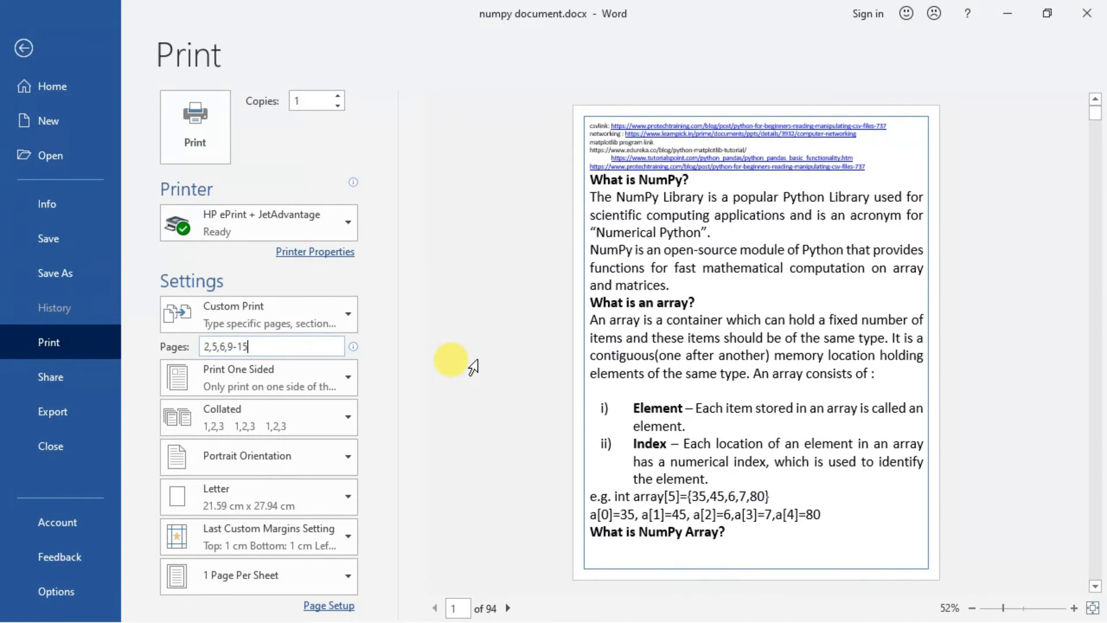
Check the print settings once more and close the document without saving its changes
{"action": "key", "text": "Escape"}
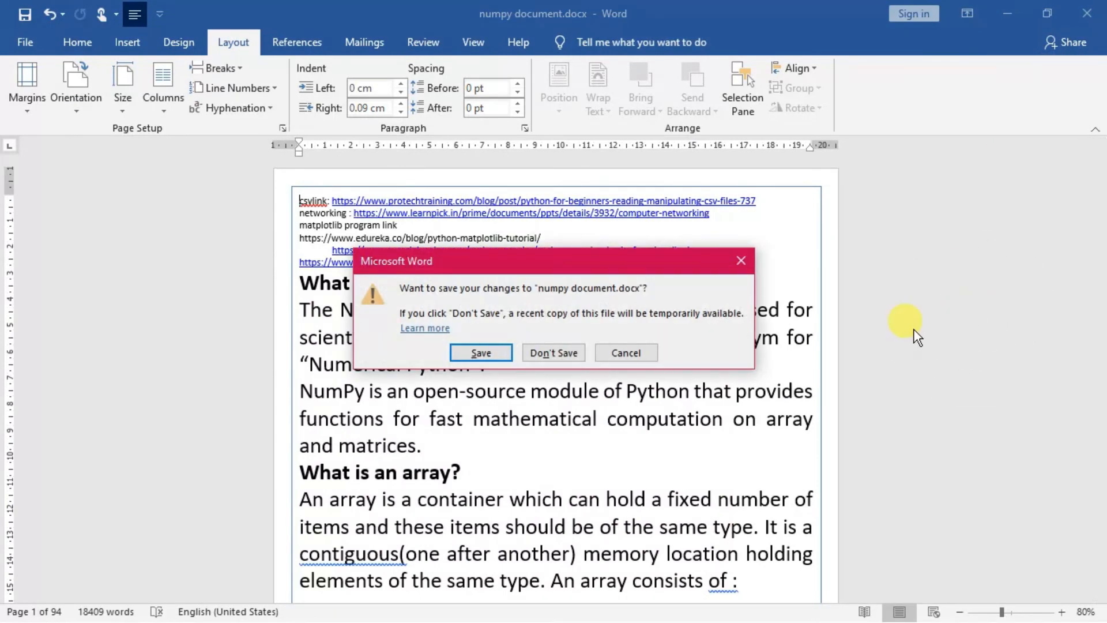
{"action": "left_click", "coordinate": [626, 352]}
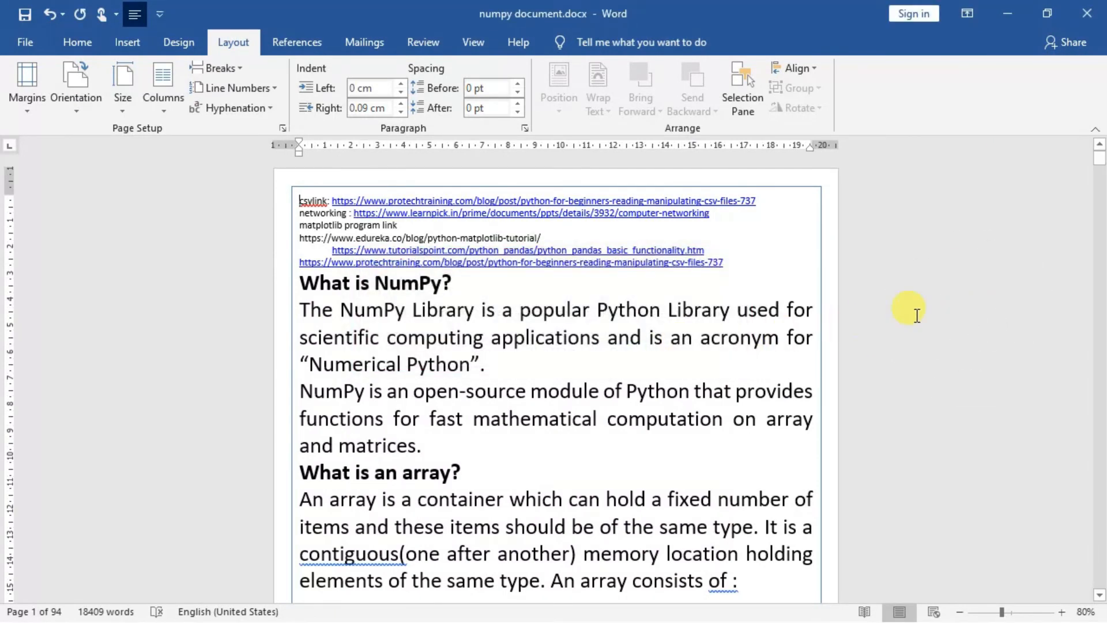
{"action": "key", "text": "ctrl+p"}
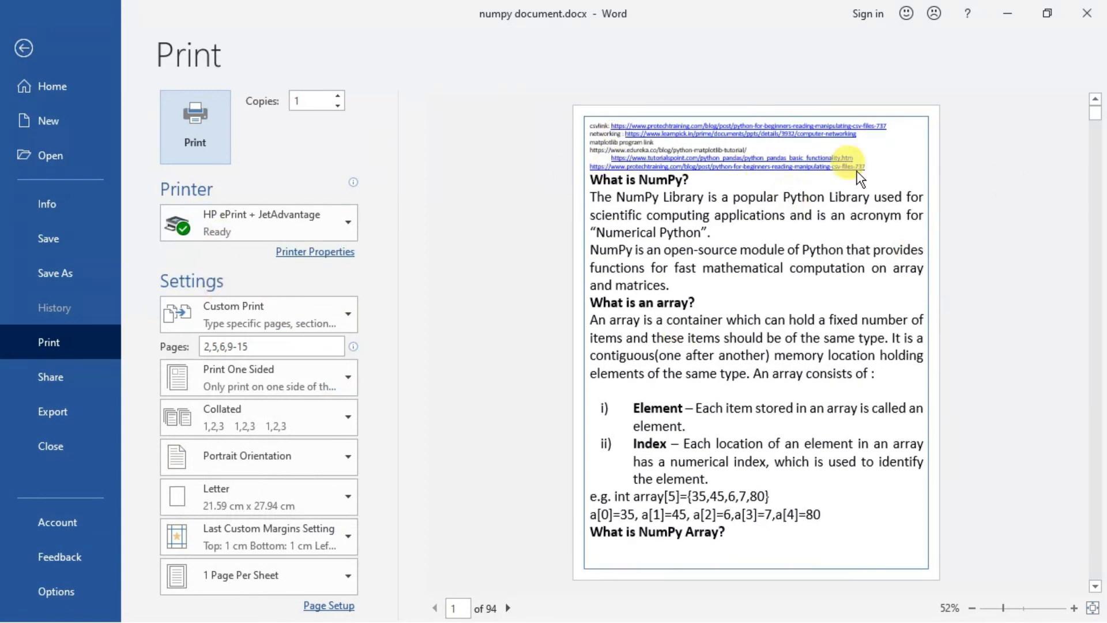
{"action": "left_click", "coordinate": [1087, 15]}
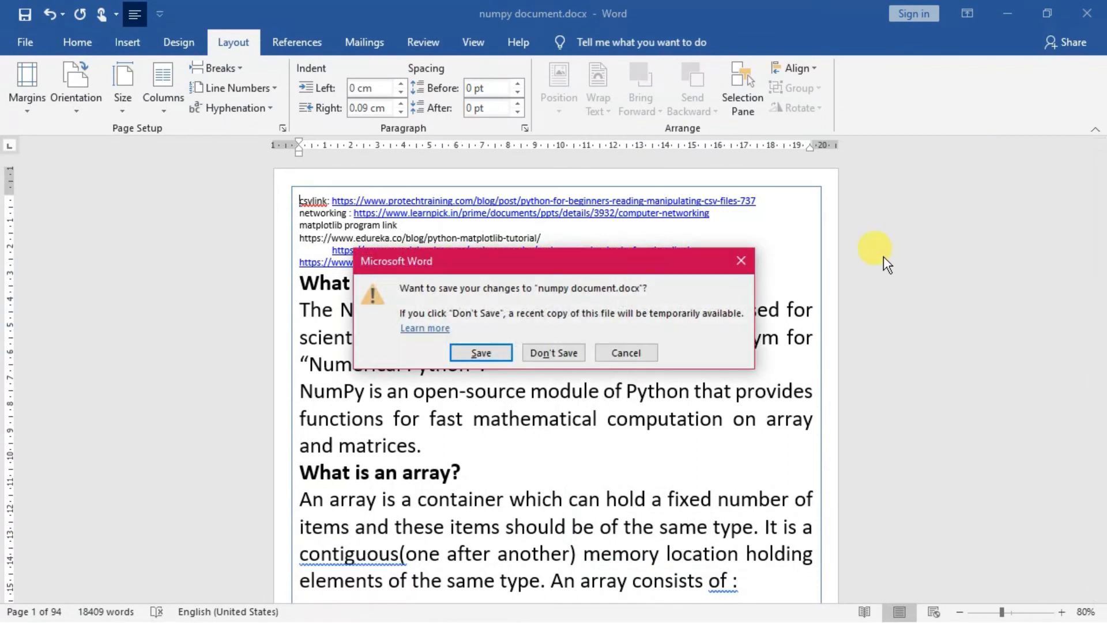
{"action": "left_click", "coordinate": [577, 354]}
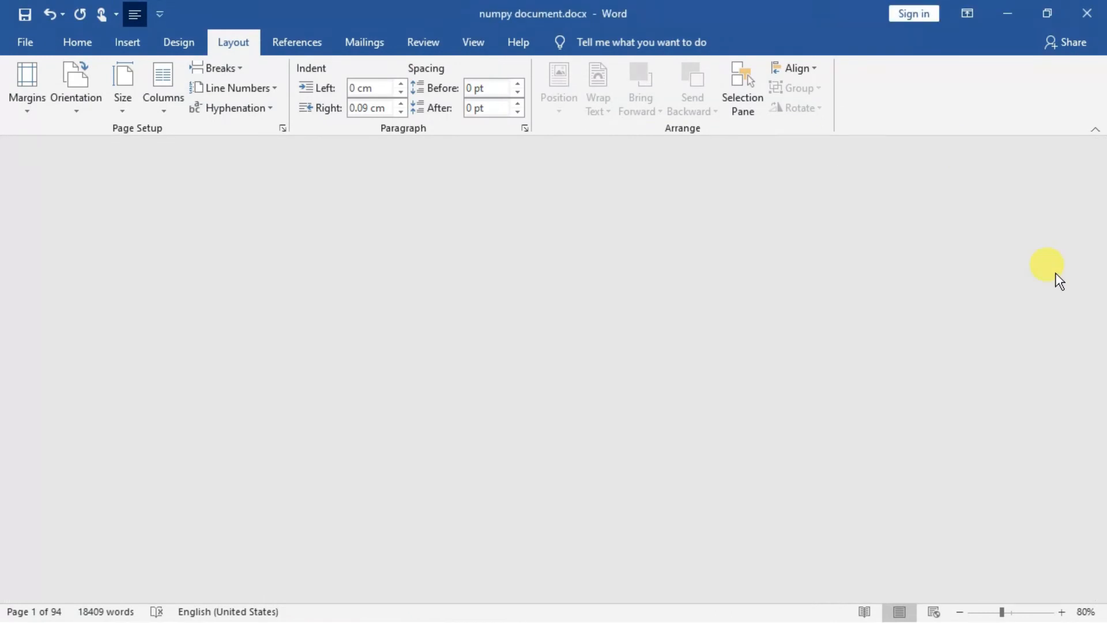